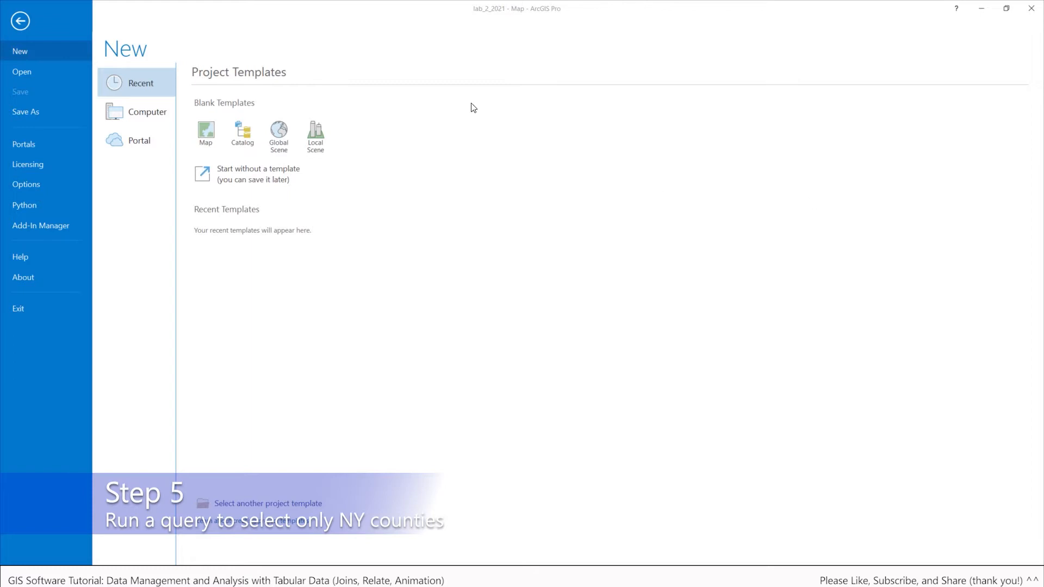
Step: Start a new project from the blank Map template and set its location to C:\temp
click(208, 136)
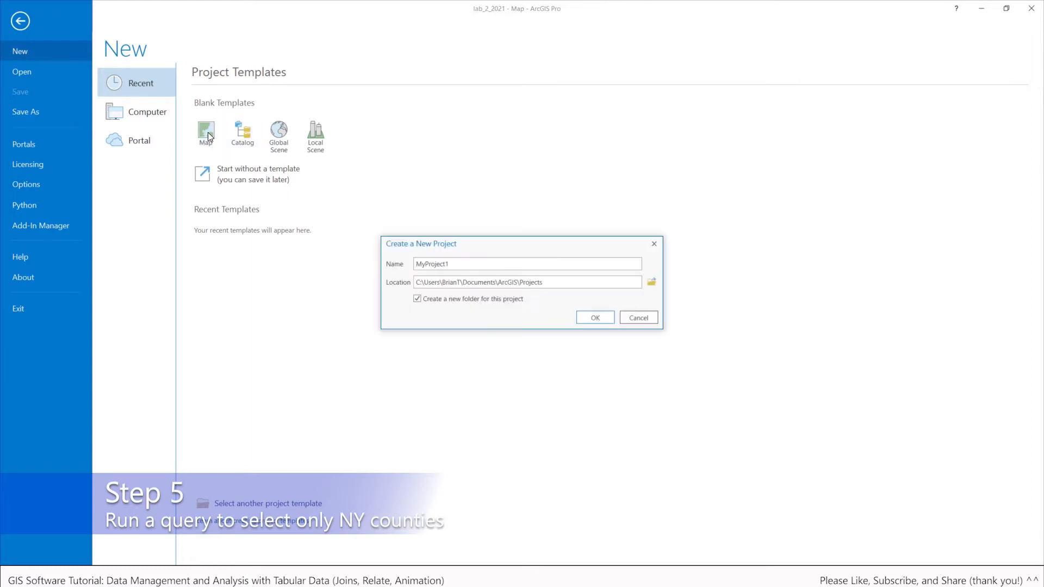
click(650, 283)
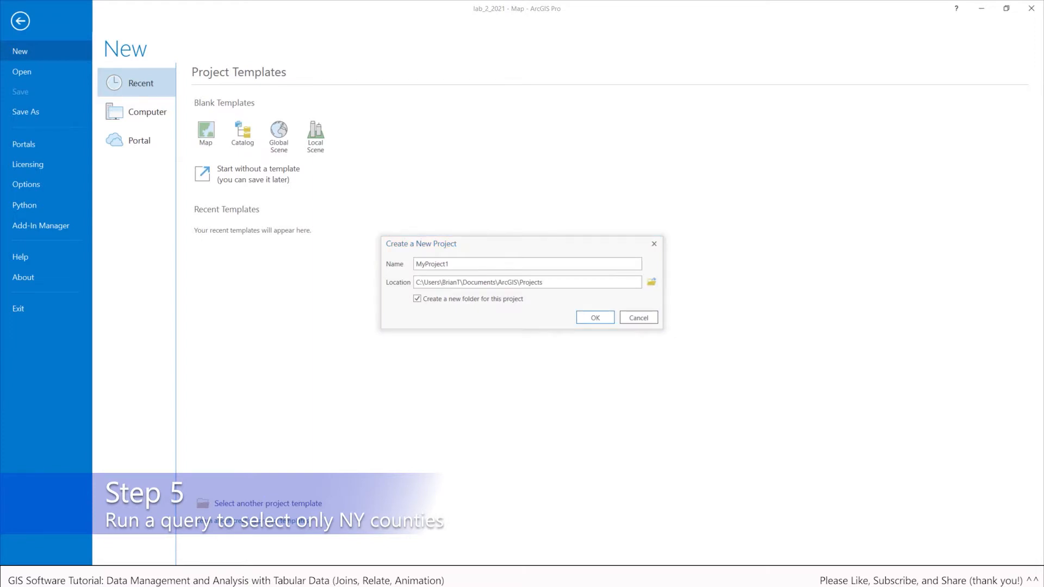
drag(508, 145, 235, 142)
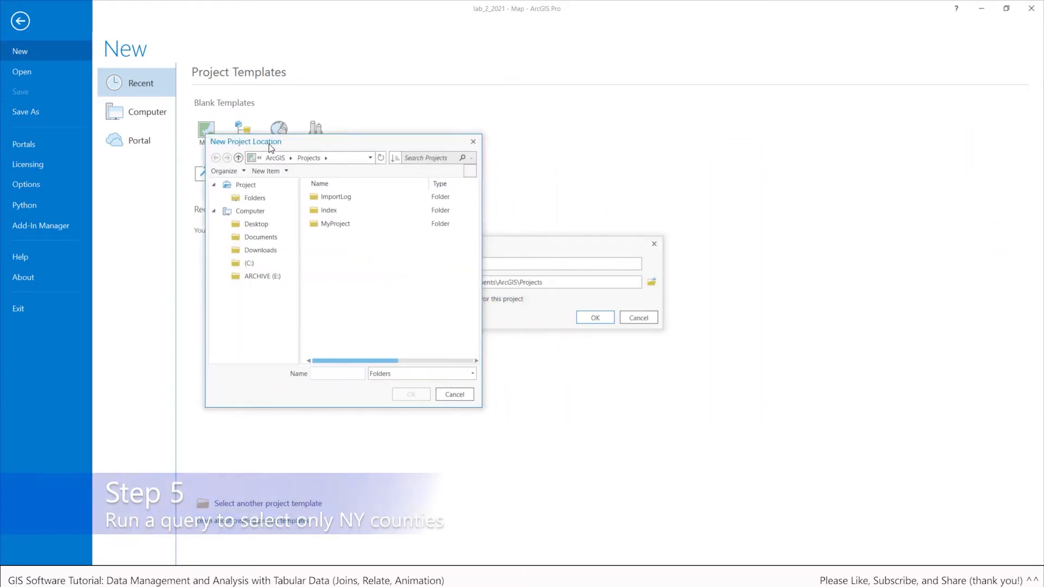
click(250, 264)
click(333, 278)
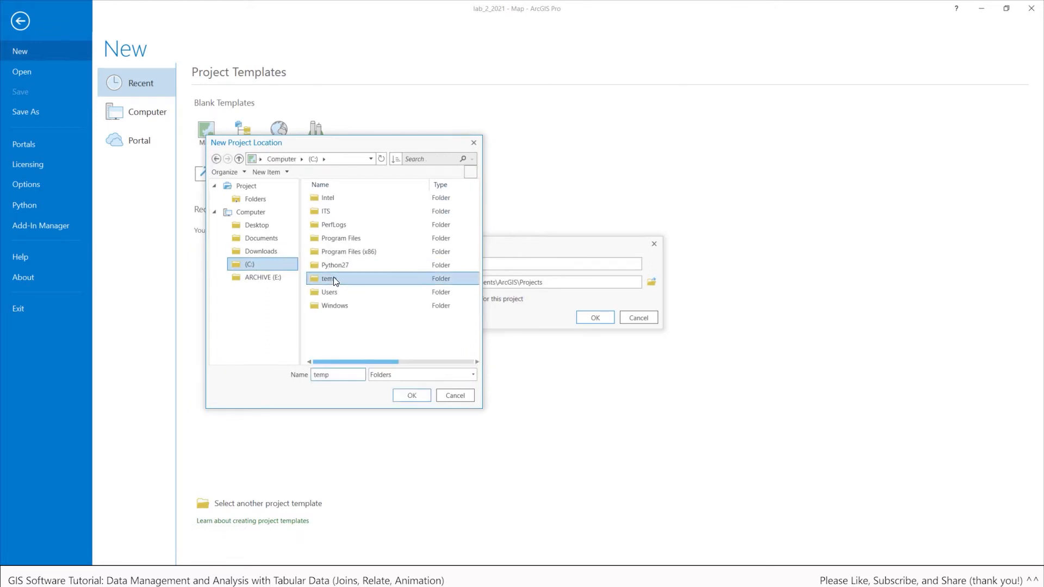
click(415, 395)
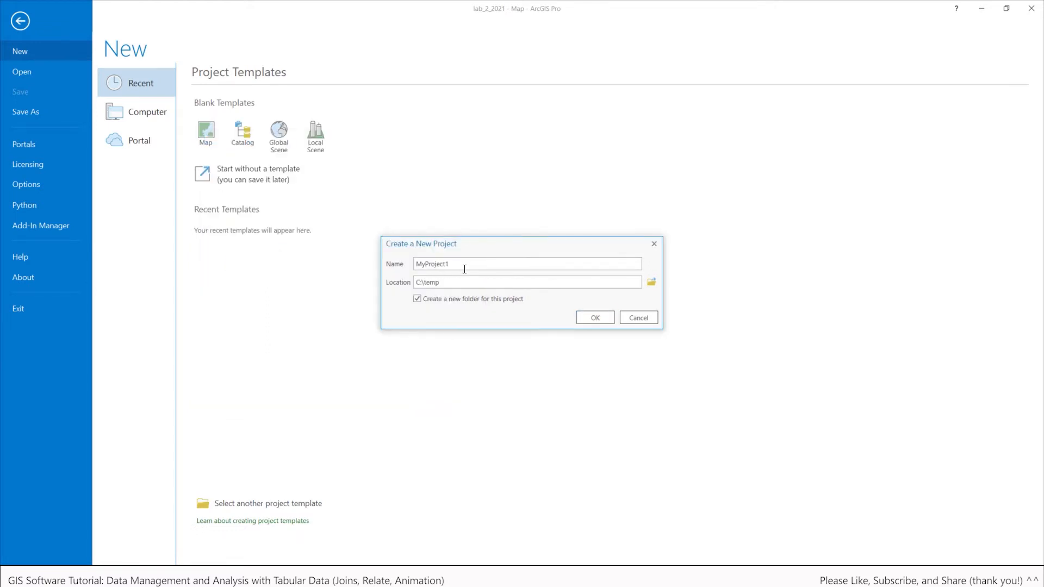
Step: Name the project demo, turn off creating a new folder for it, and create the project
double_click(419, 266)
text(demo)
click(418, 300)
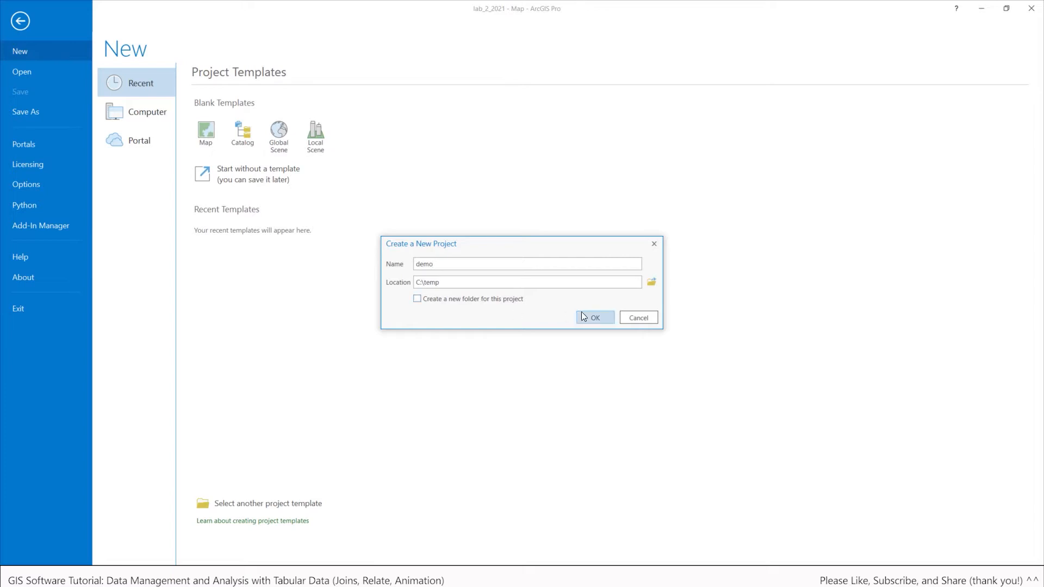
click(595, 319)
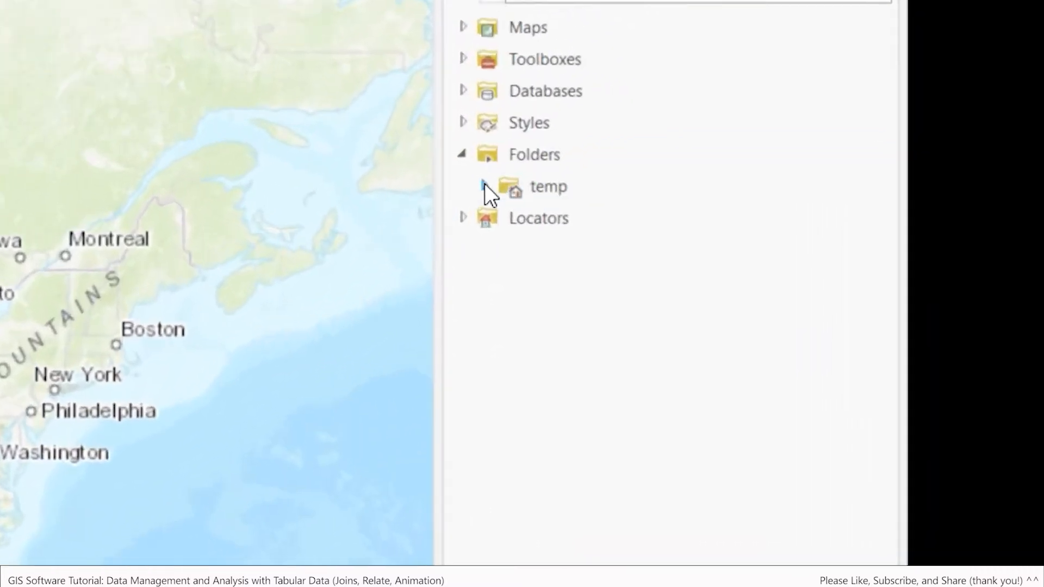
Step: Add cb_2018_us_county_20m.shp from the cb_2018_us_county_20m folder under temp to the map
click(485, 186)
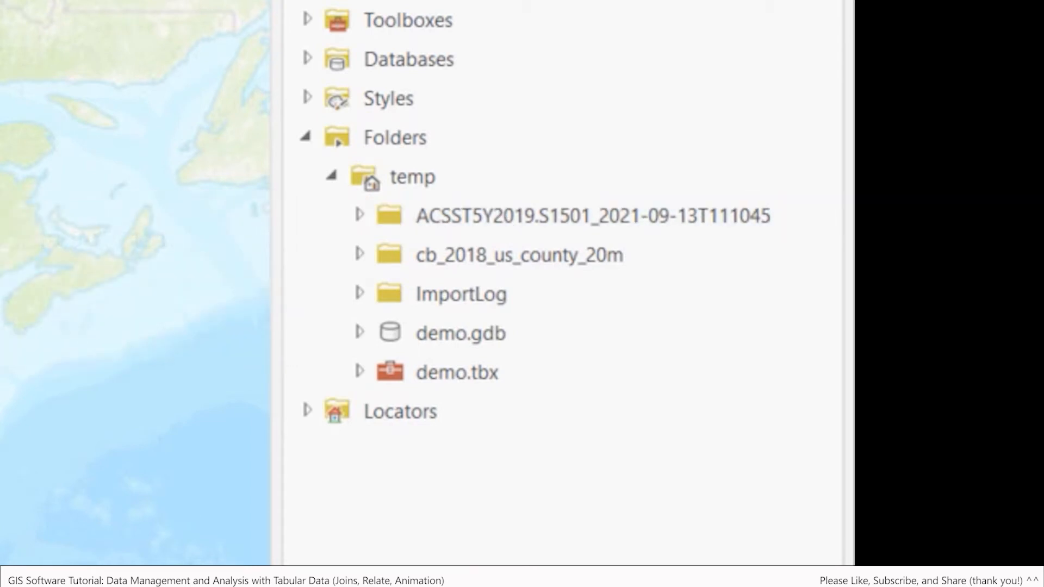
click(359, 254)
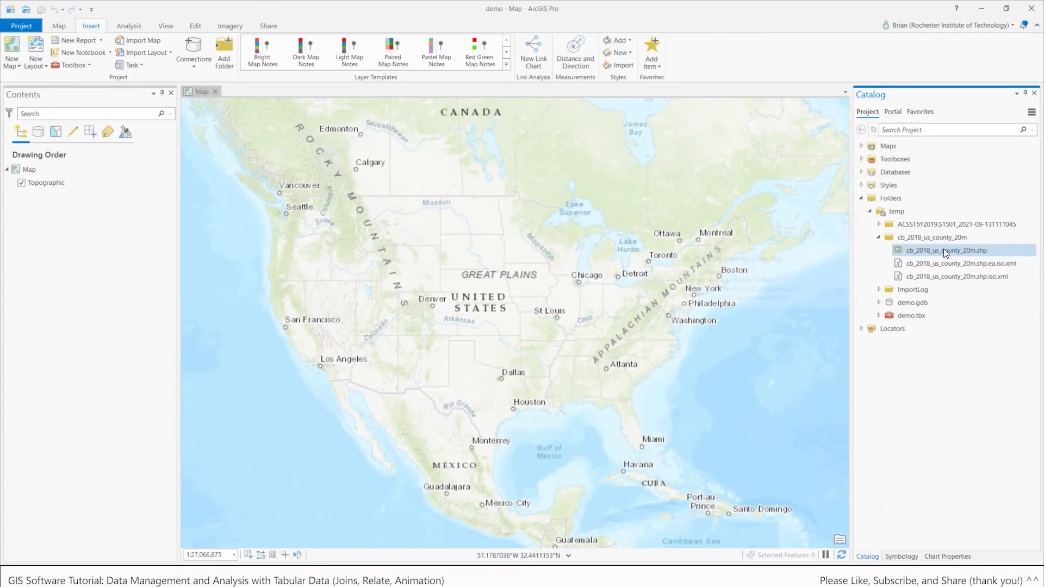
mouse_move(942, 251)
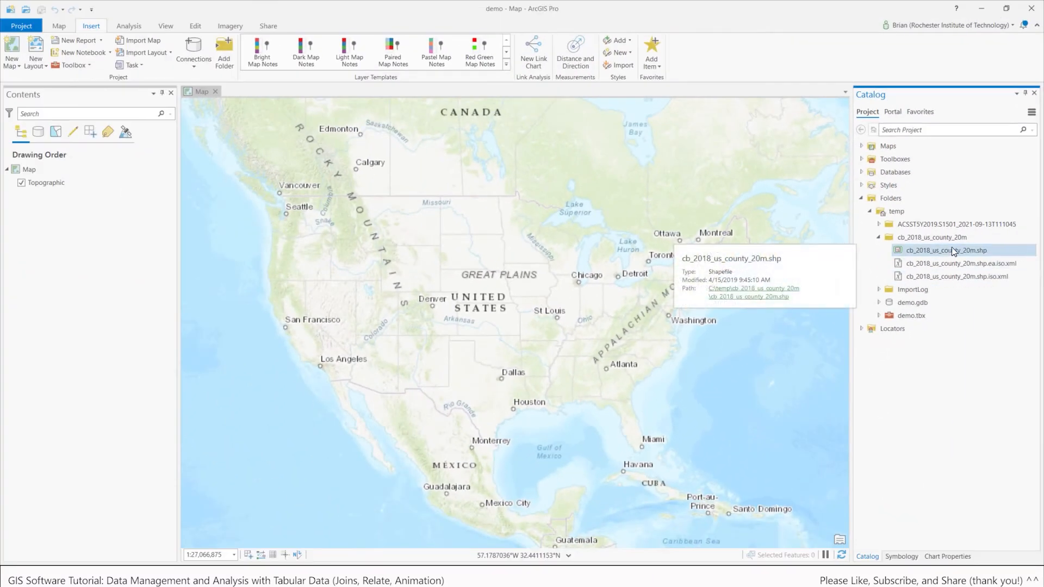
drag(939, 251, 125, 179)
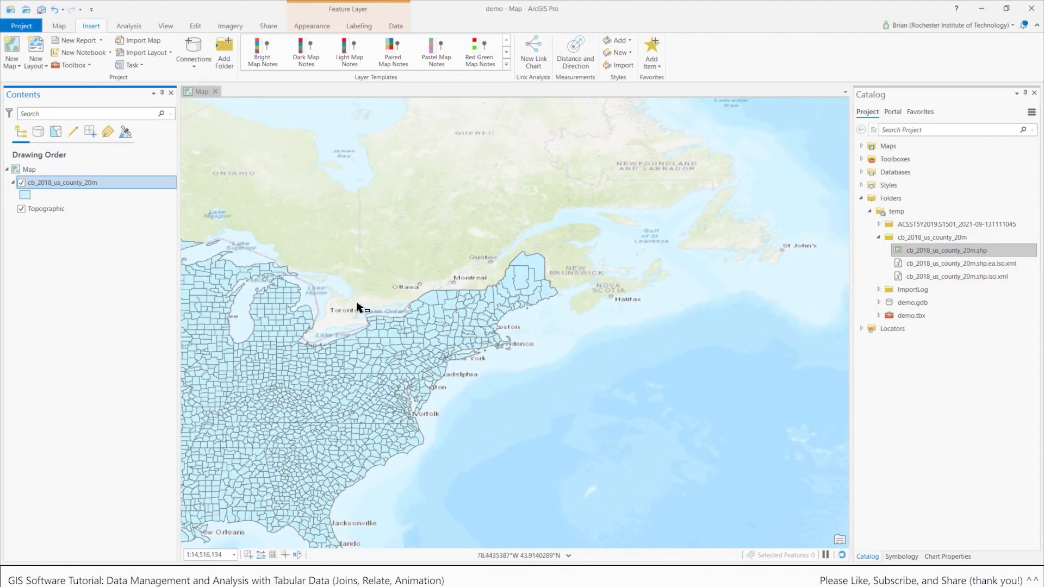
Step: Bring New York State into view and compare the county layer with the basemap by hiding and reshowing the layer
scroll(382, 312, up, 5)
drag(398, 308, 354, 244)
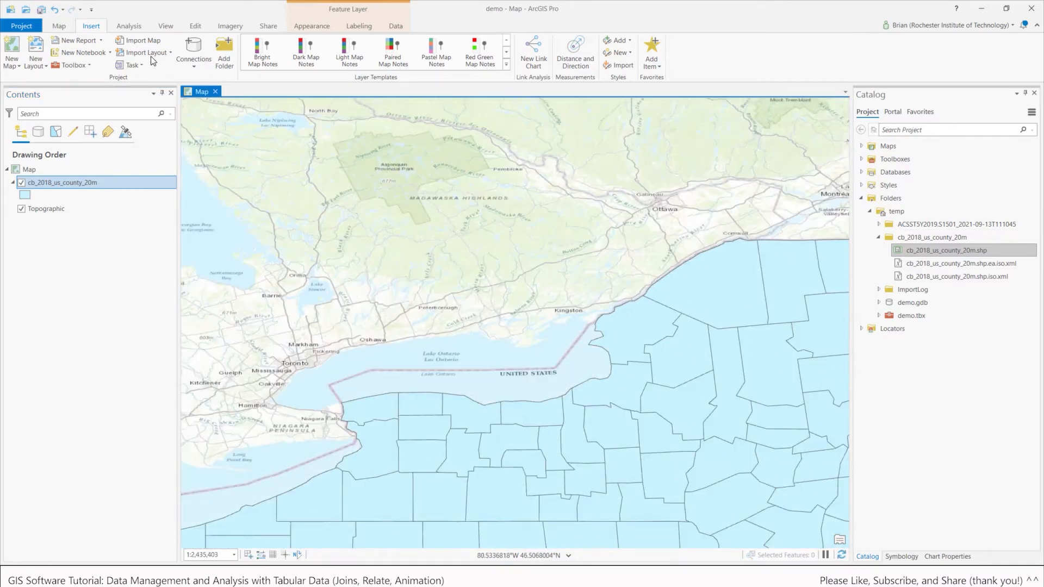
click(60, 27)
drag(373, 196, 275, 114)
click(22, 183)
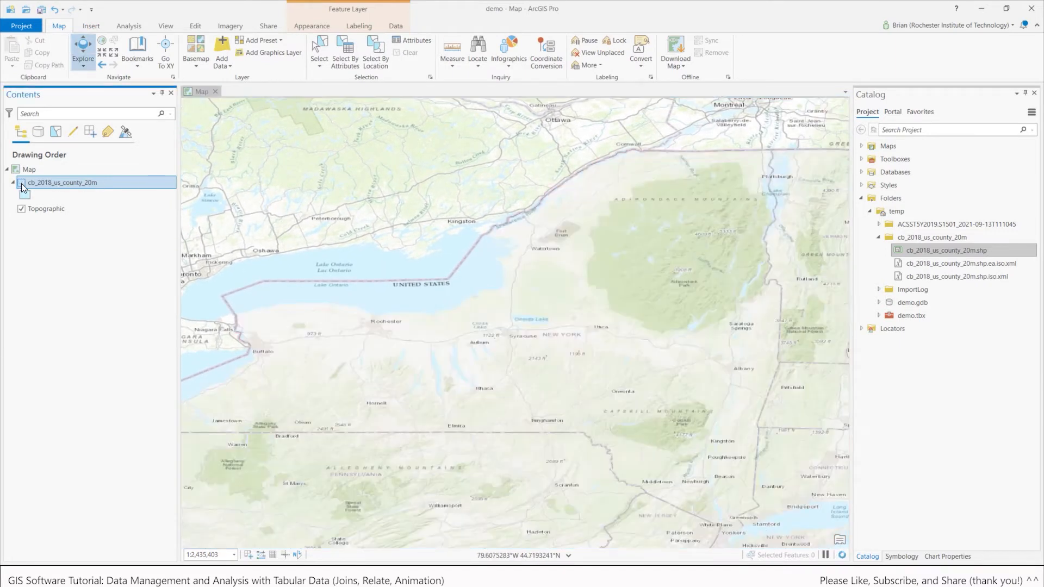
click(21, 184)
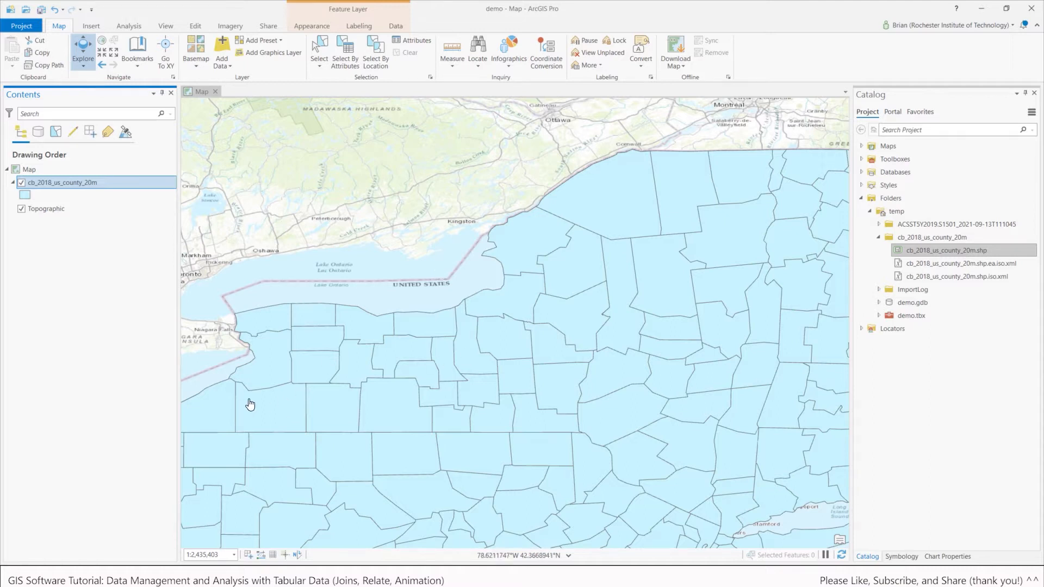
Step: Open the attribute table of the cb_2018_us_county_20m layer and enlarge it to show more rows
right_click(103, 186)
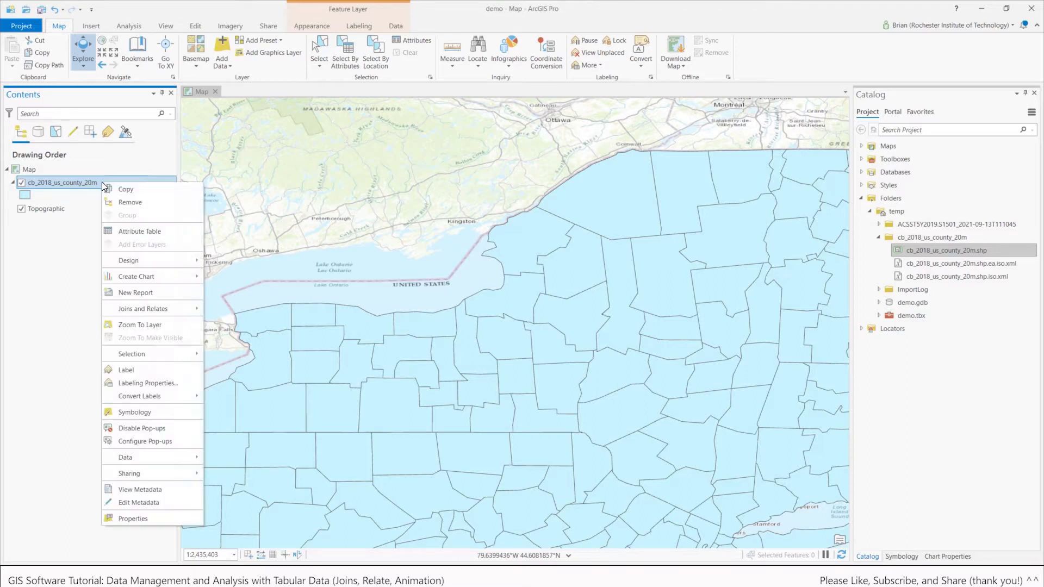
click(158, 232)
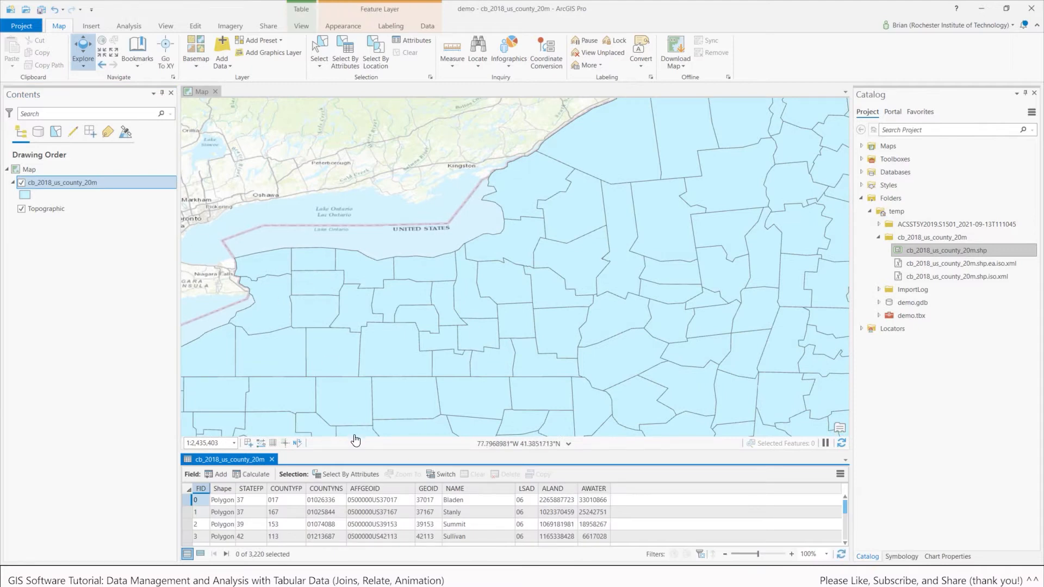
drag(356, 448, 385, 254)
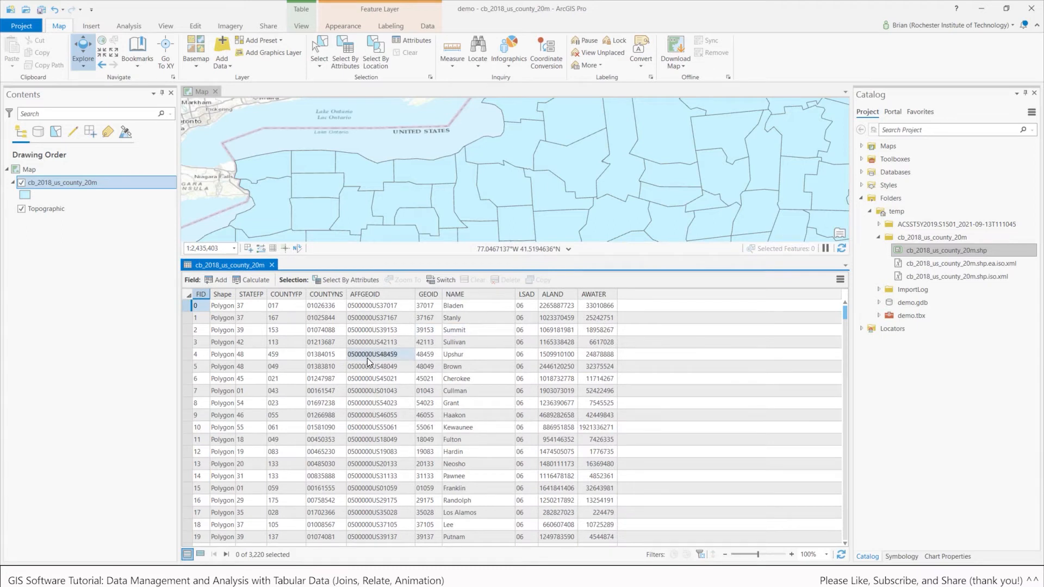
Step: Sort the county table by STATEFP in ascending order and check the state code of Erie County on the map
mouse_move(259, 297)
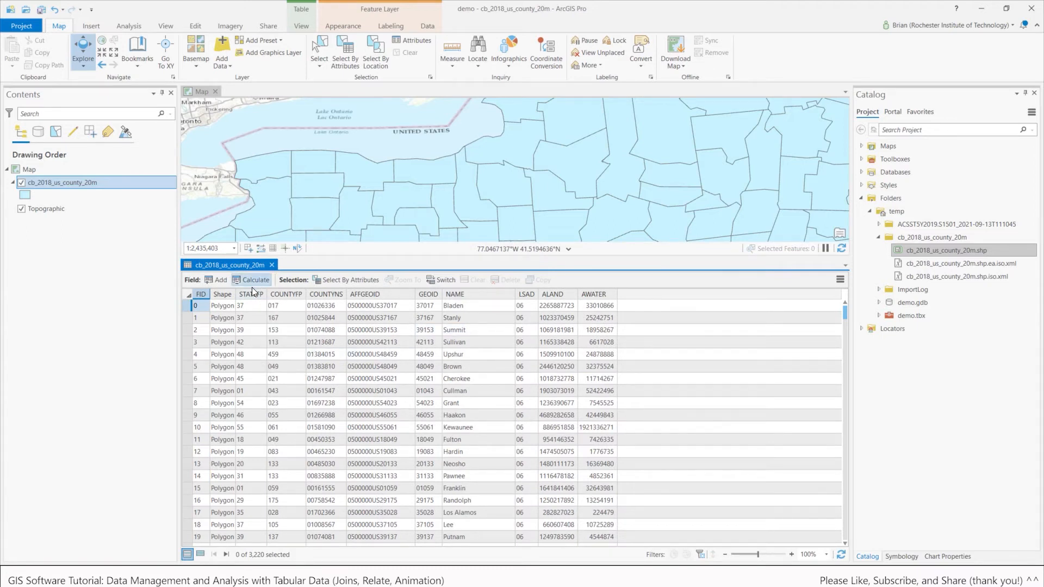
click(255, 295)
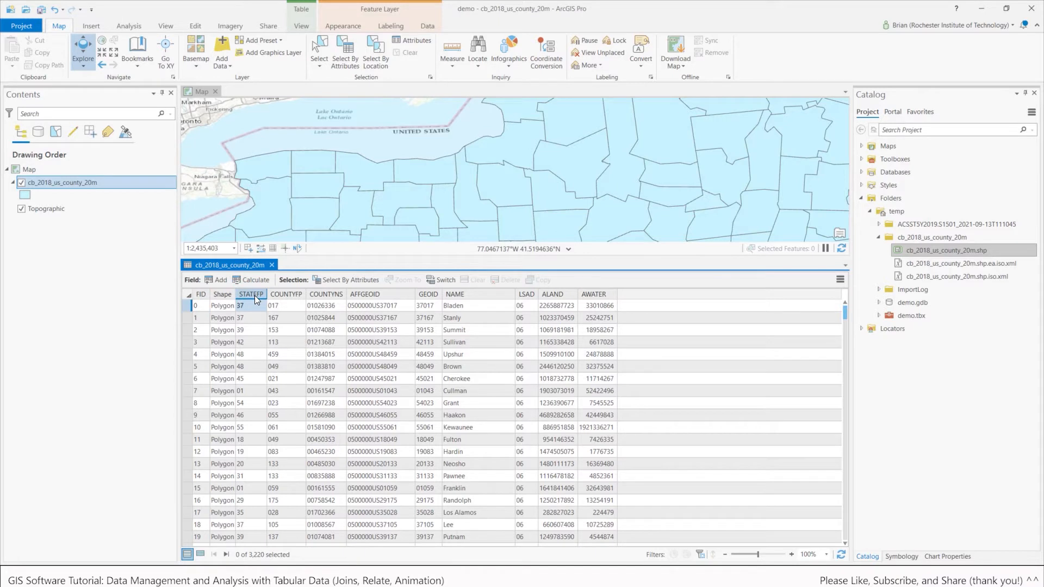
right_click(254, 295)
click(284, 302)
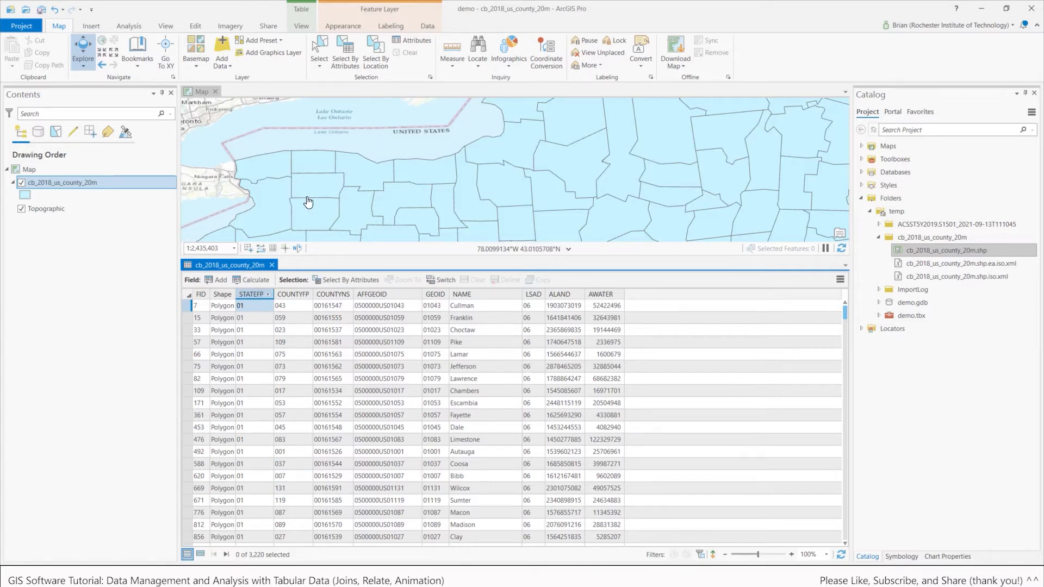
click(270, 203)
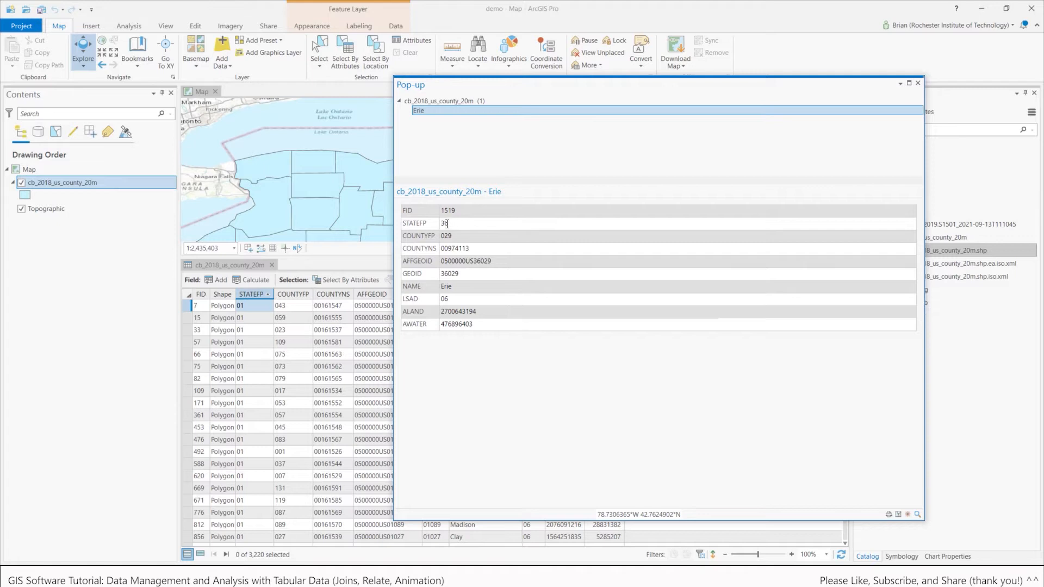
click(917, 84)
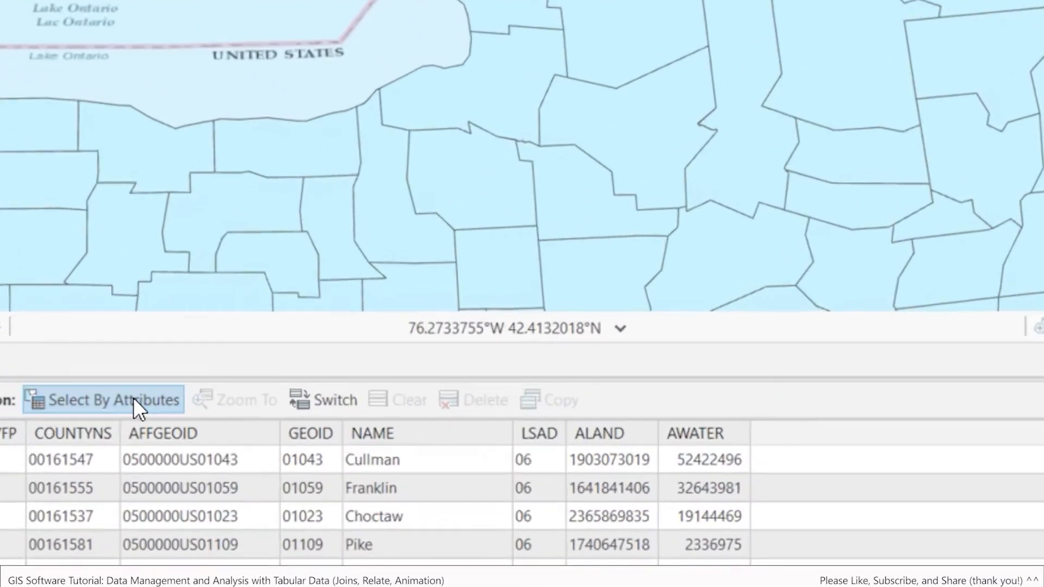
Step: Build a Select By Attributes expression for the county layer where STATEFP is equal to 36
click(359, 279)
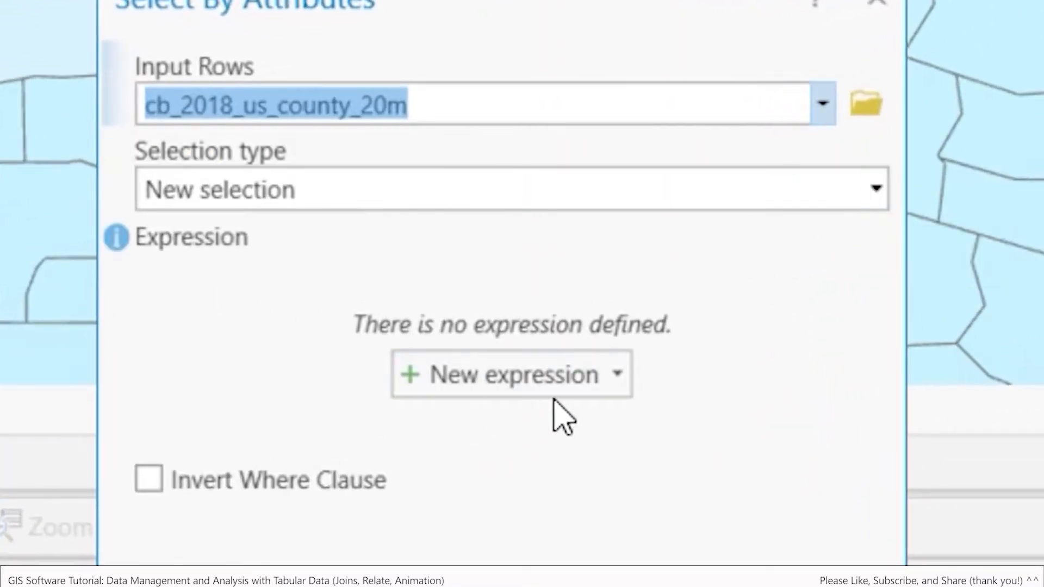
click(618, 377)
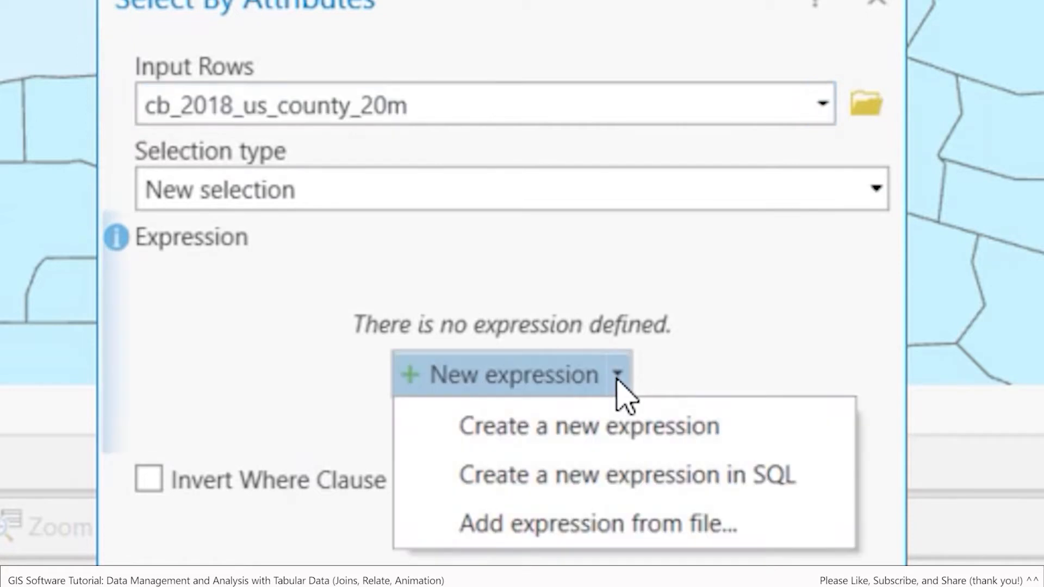
click(625, 426)
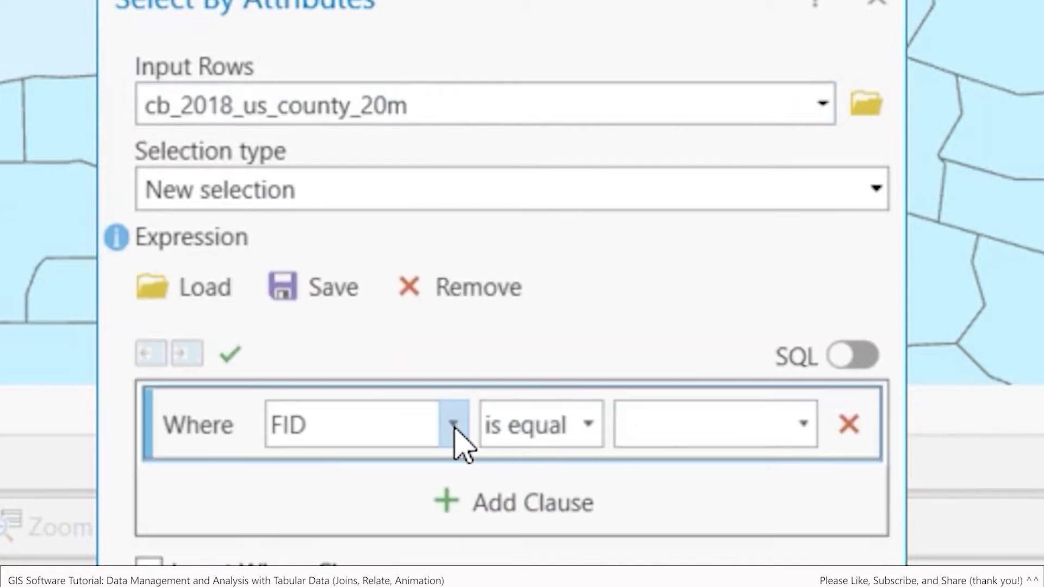
click(454, 425)
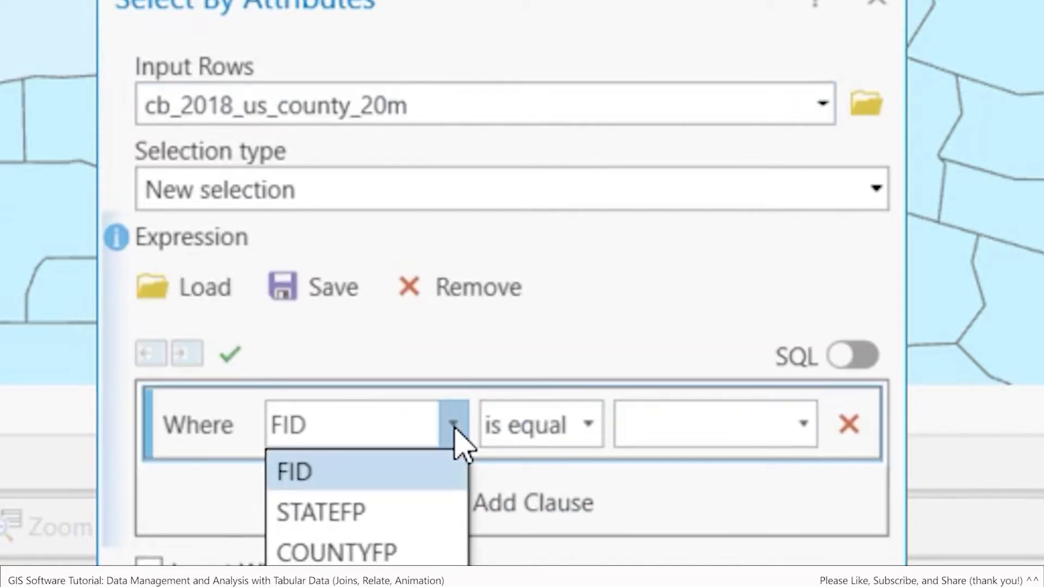
click(413, 511)
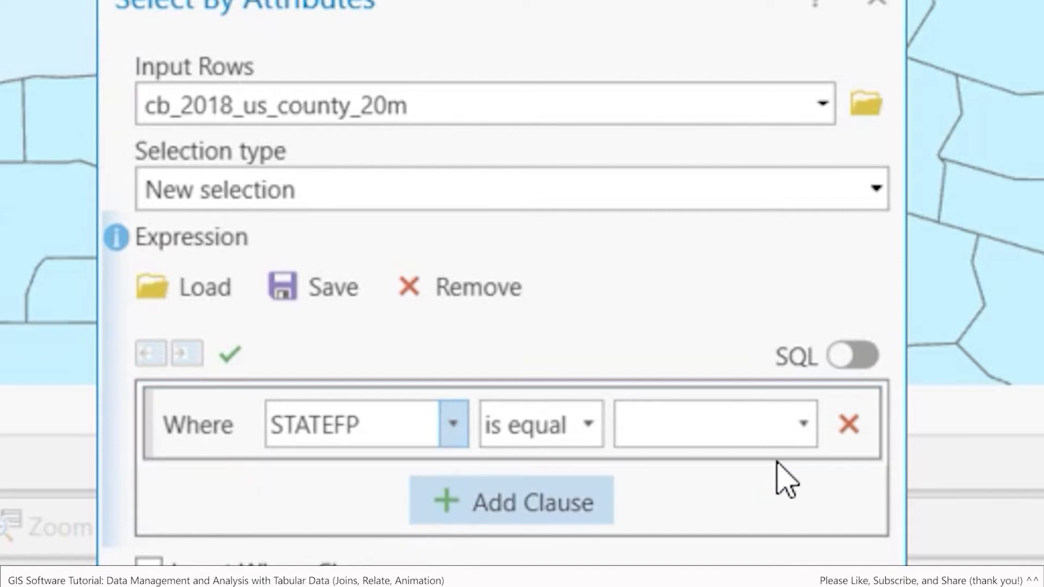
click(801, 427)
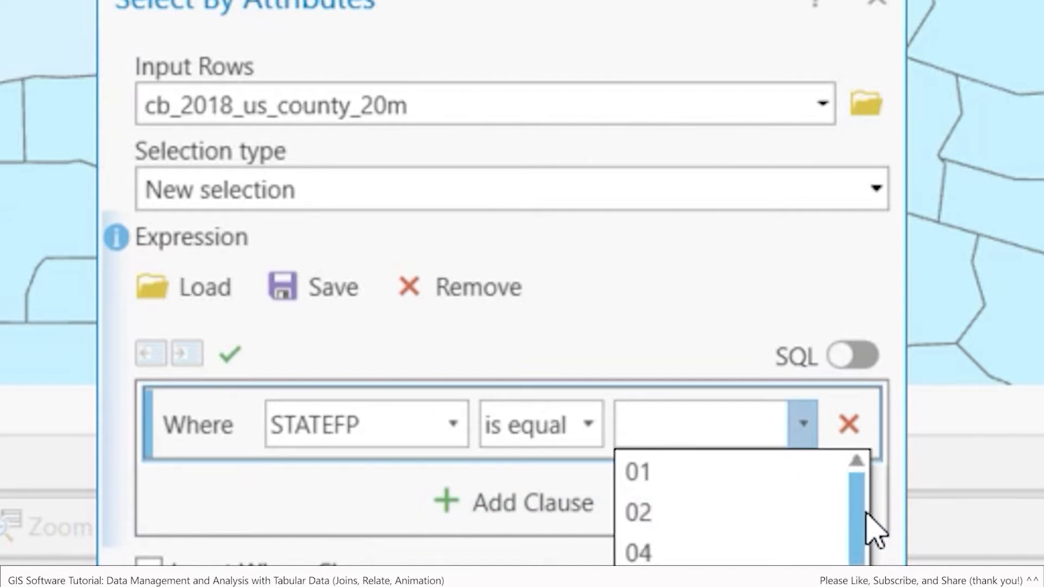
drag(859, 522, 859, 585)
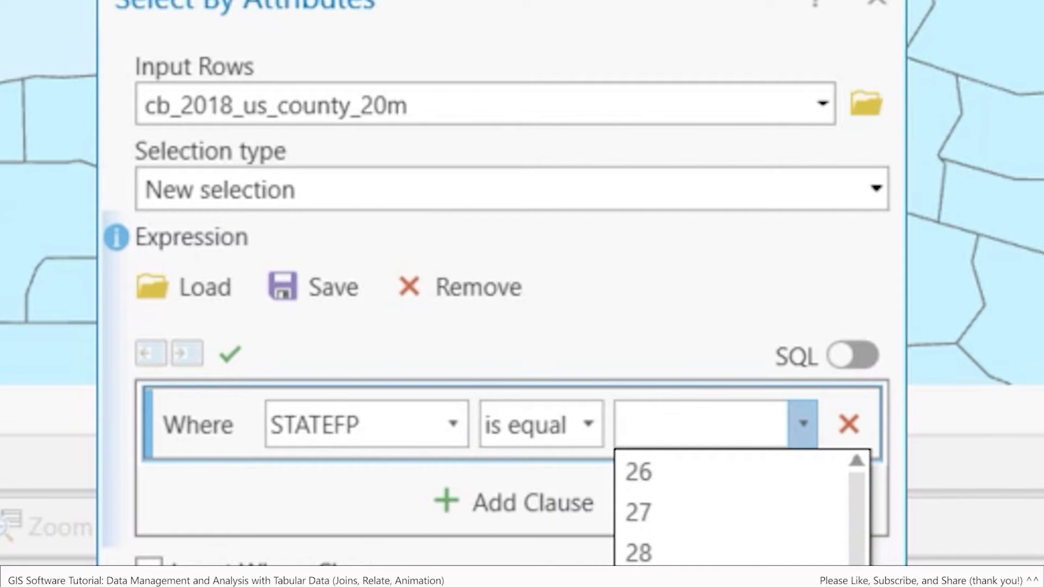
click(706, 585)
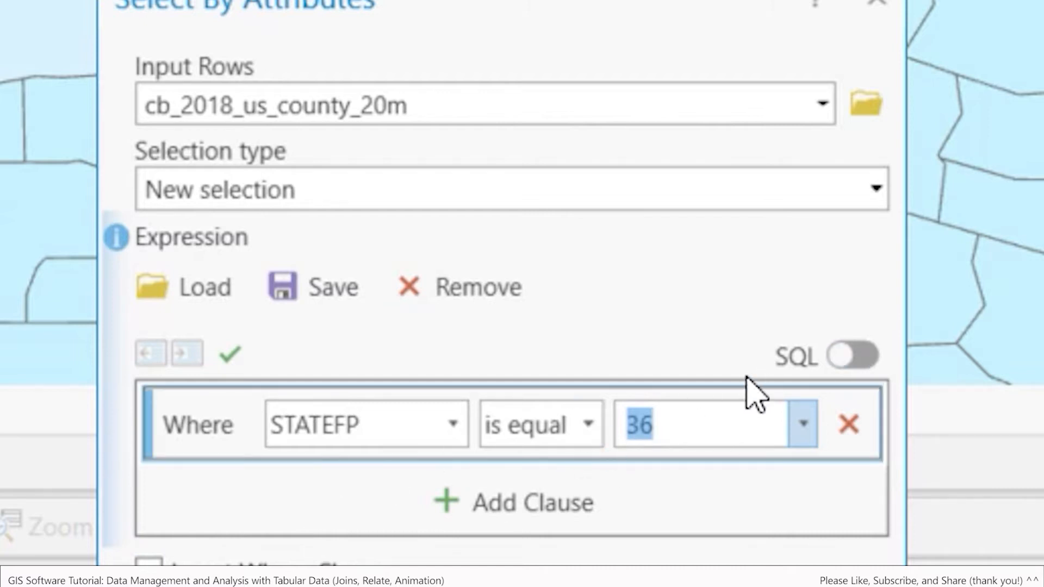
Step: Switch the selection expression to SQL, verify it, and apply it to select the matching counties
click(869, 361)
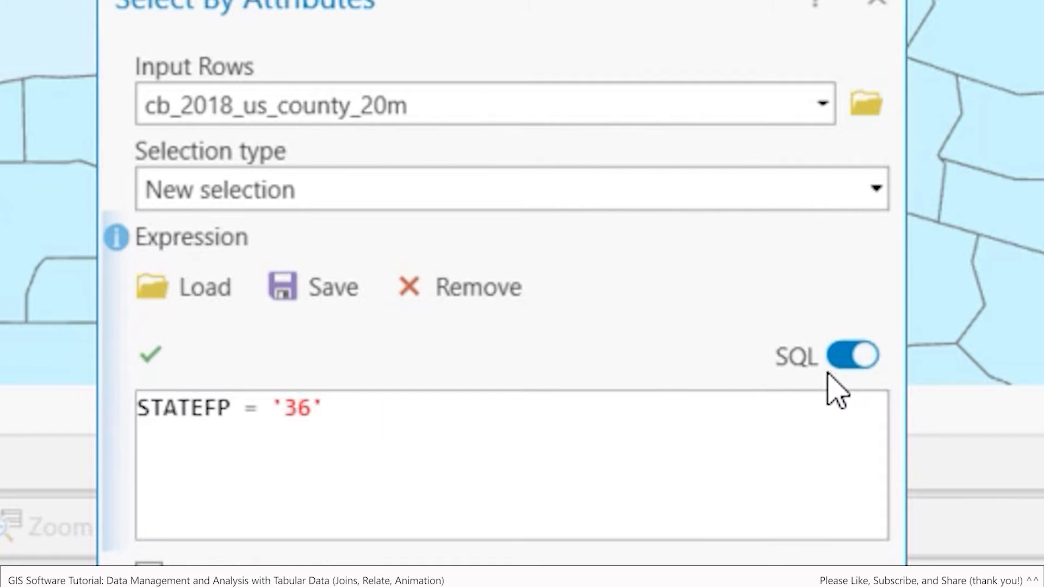
click(155, 354)
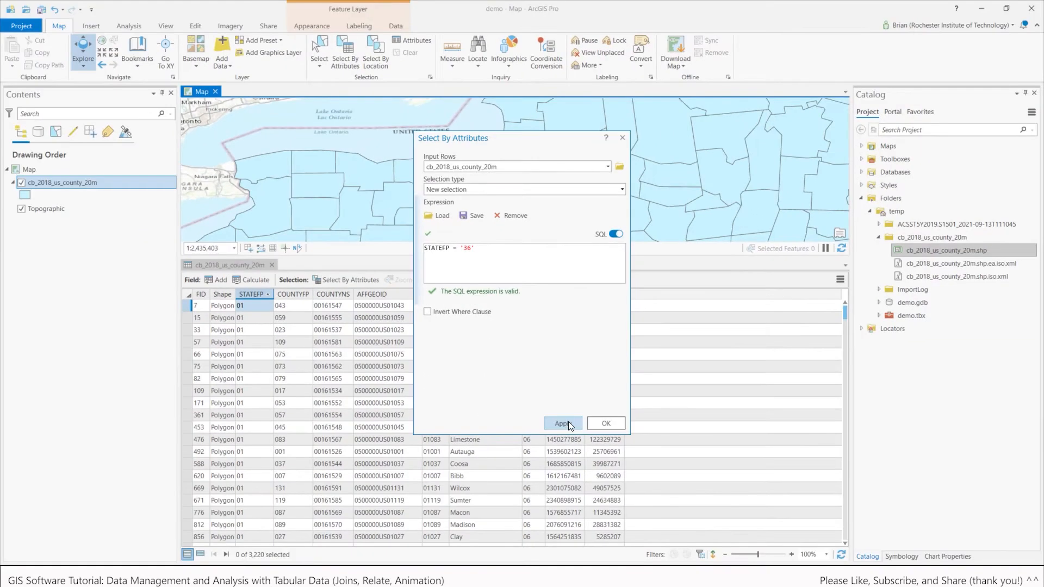
click(563, 423)
Step: Move the selection dialog off the map and show only the selected records in the county table
drag(524, 146, 760, 266)
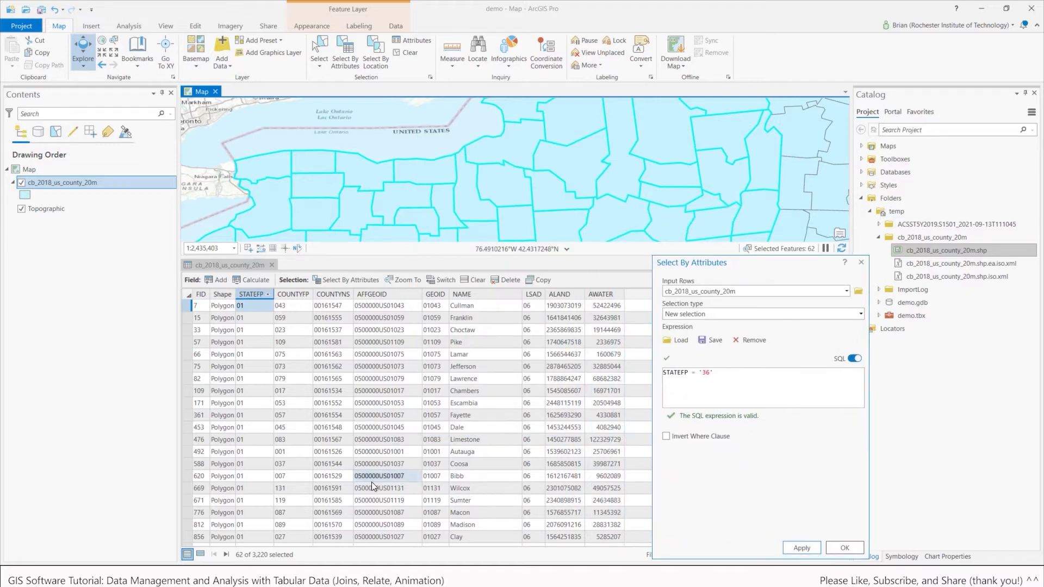
click(202, 554)
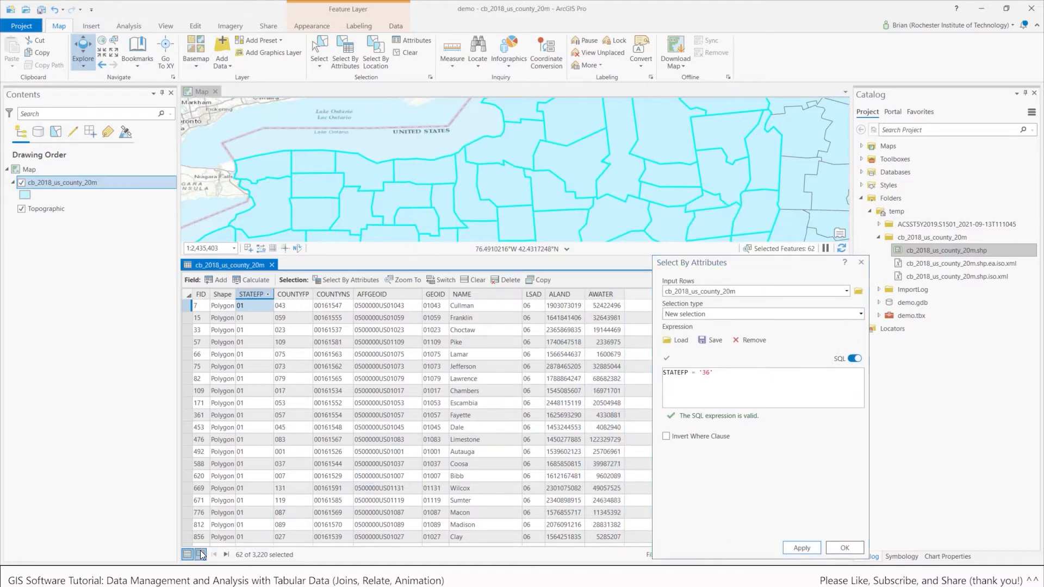
click(201, 555)
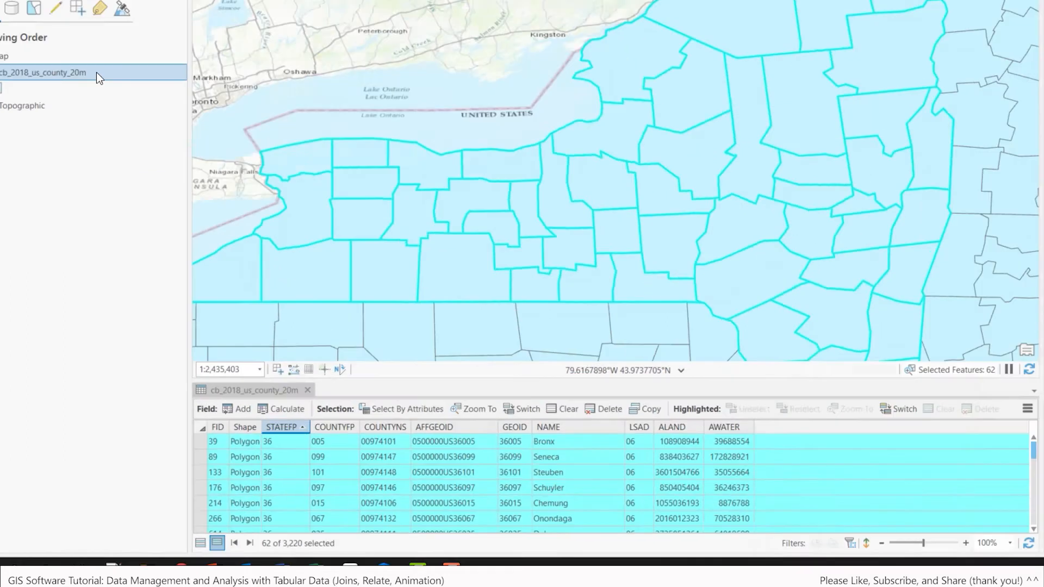
Step: Export the selected counties of cb_2018_us_county_20m to demo.gdb as a feature class named nycounties
right_click(104, 183)
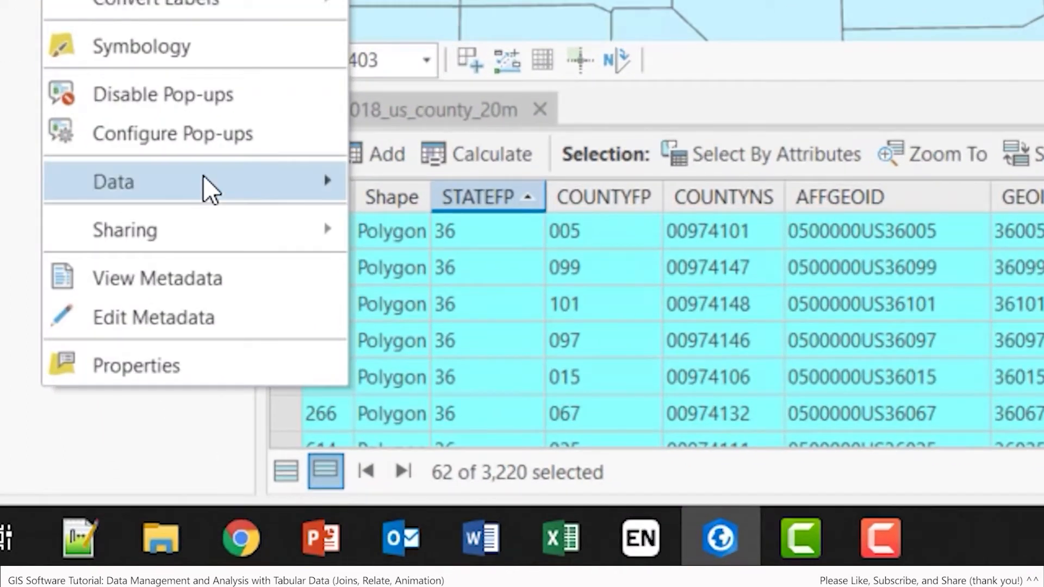
mouse_move(210, 187)
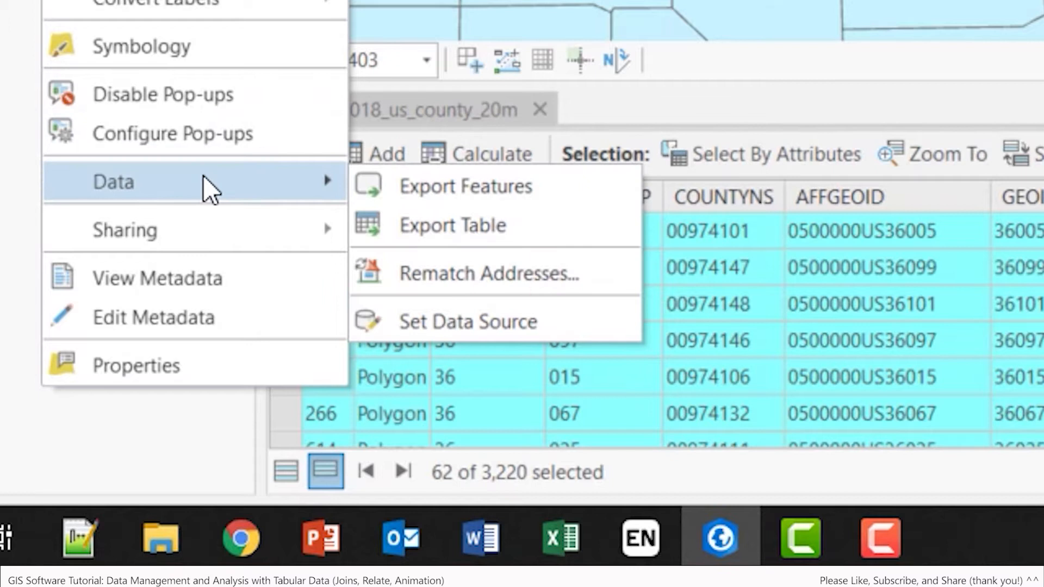
click(453, 192)
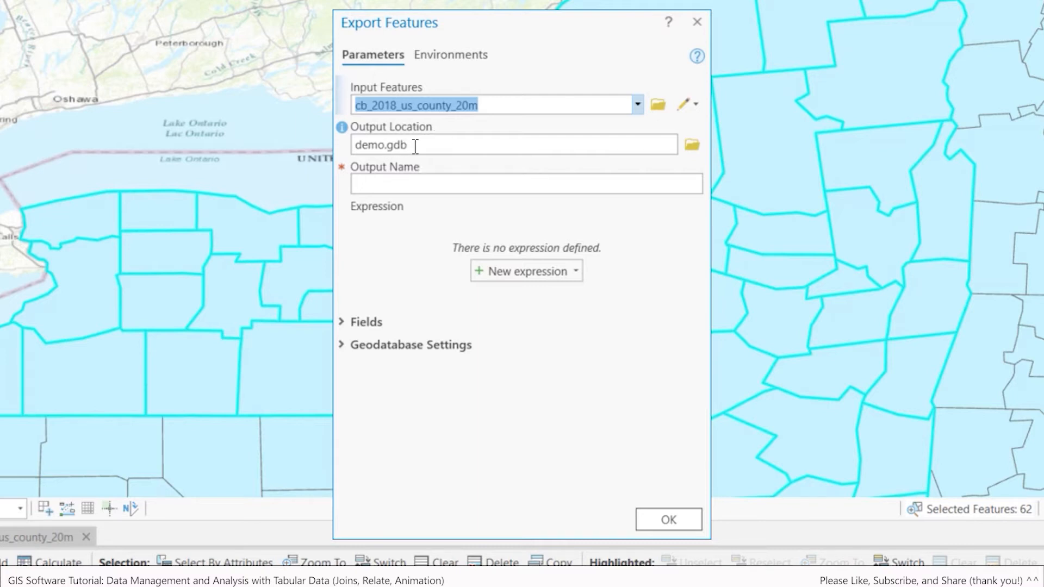
click(403, 182)
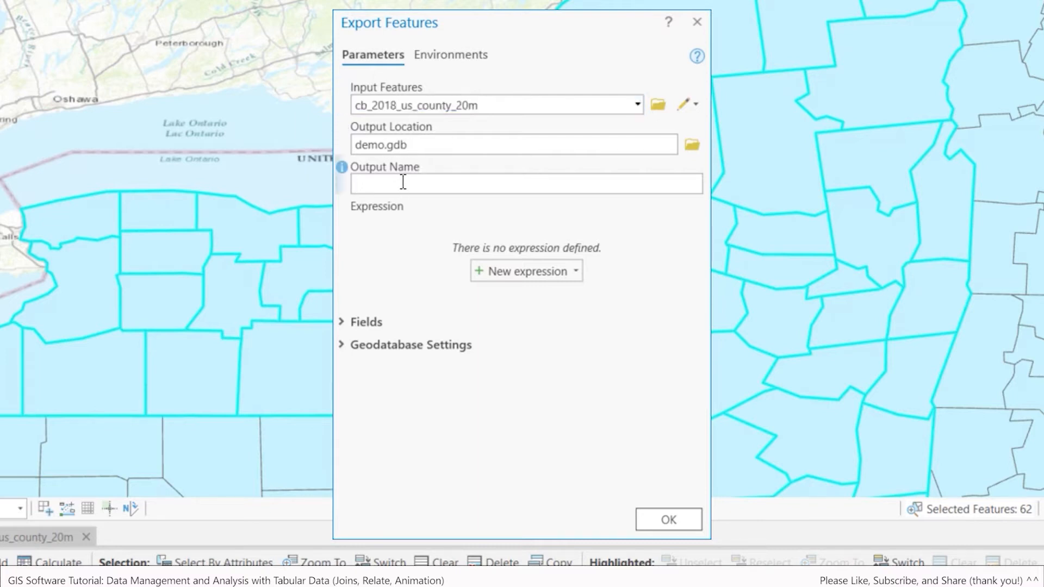
text(nycounties)
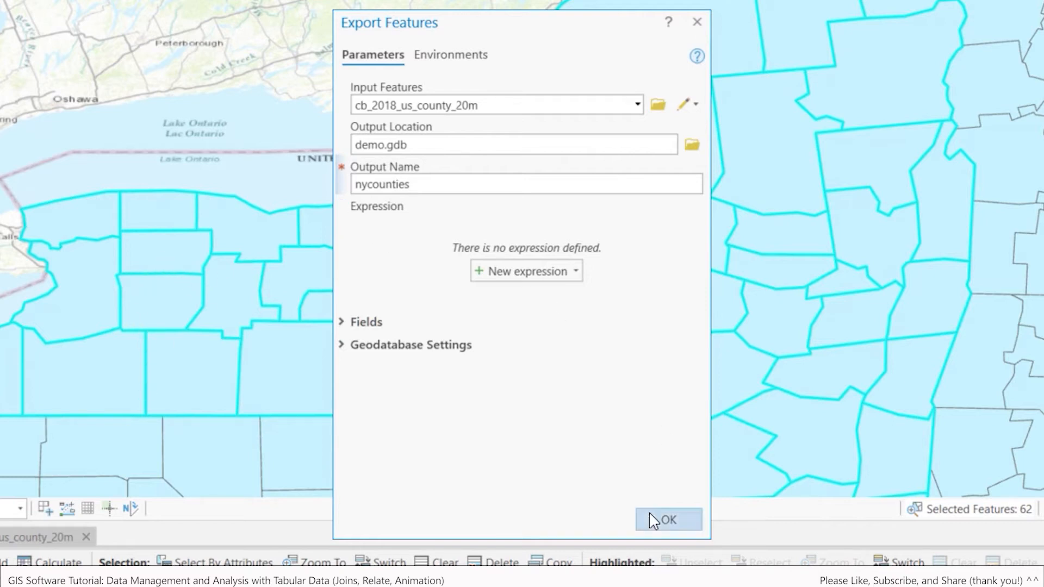
click(666, 524)
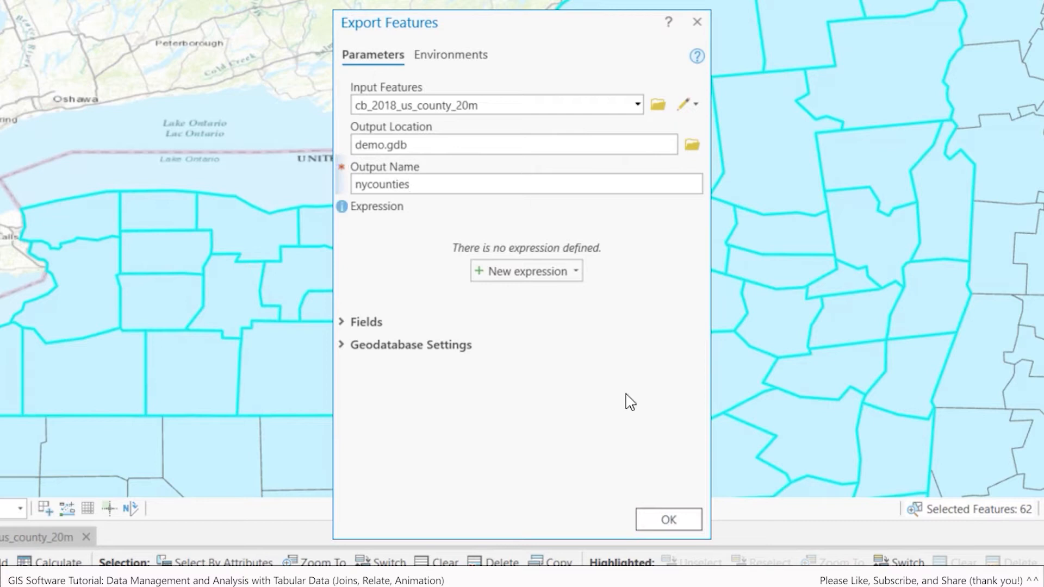
click(682, 523)
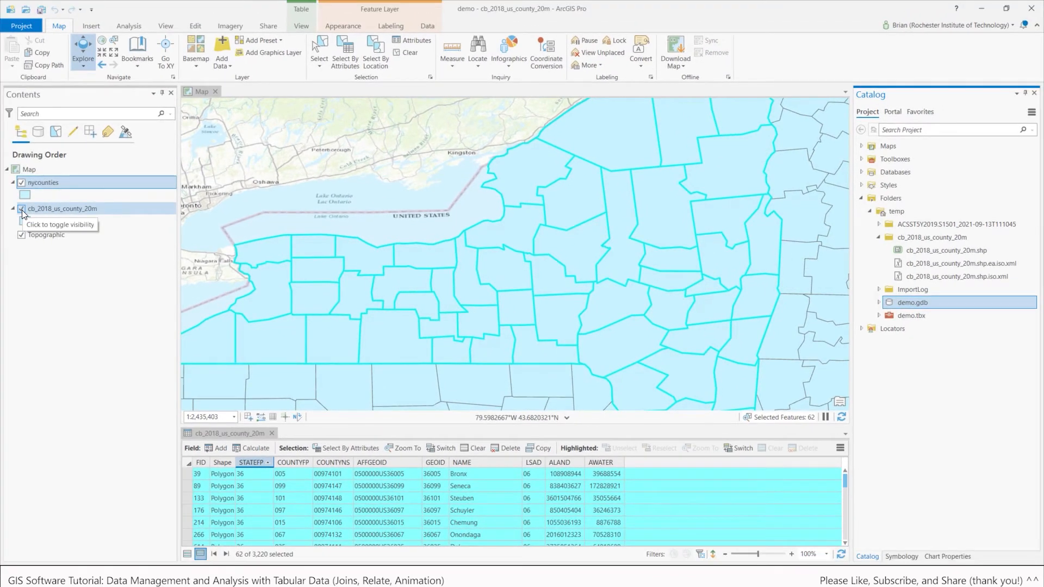
Step: Hide the cb_2018_us_county_20m layer and inspect the nycounties layer on the map, toggling its visibility off and on
click(22, 208)
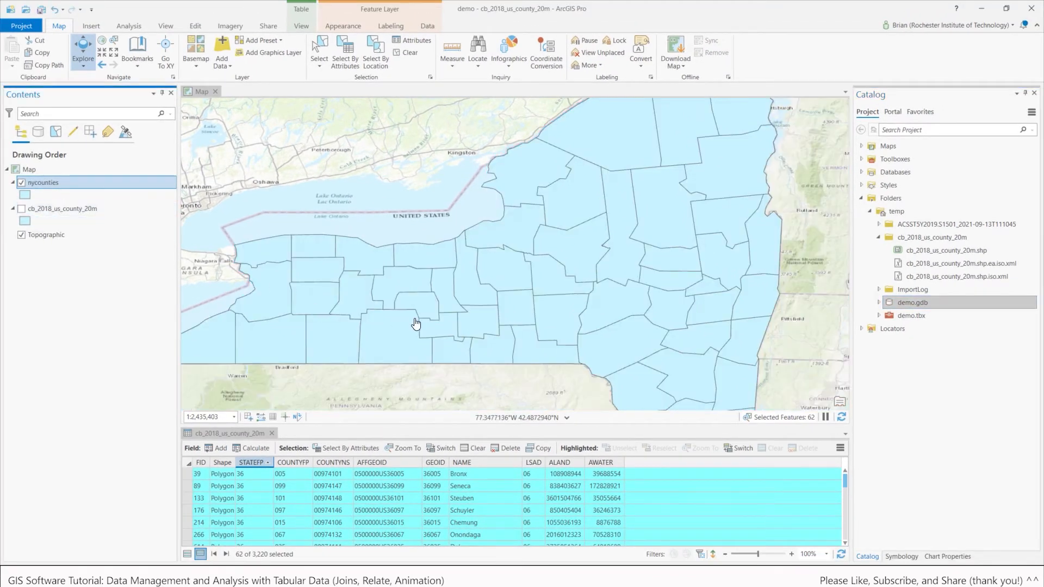
drag(303, 349, 348, 275)
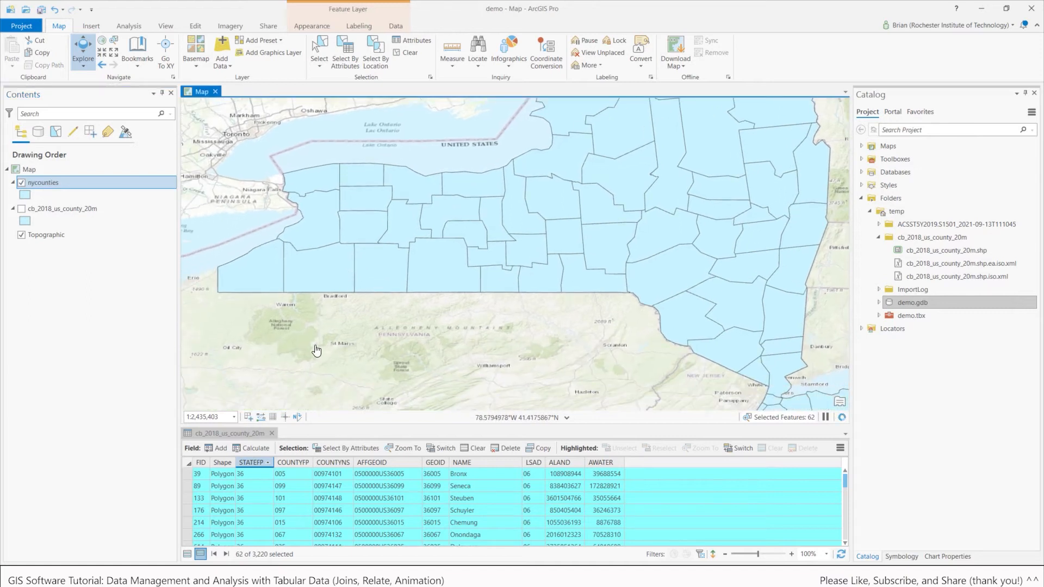
drag(673, 298, 489, 363)
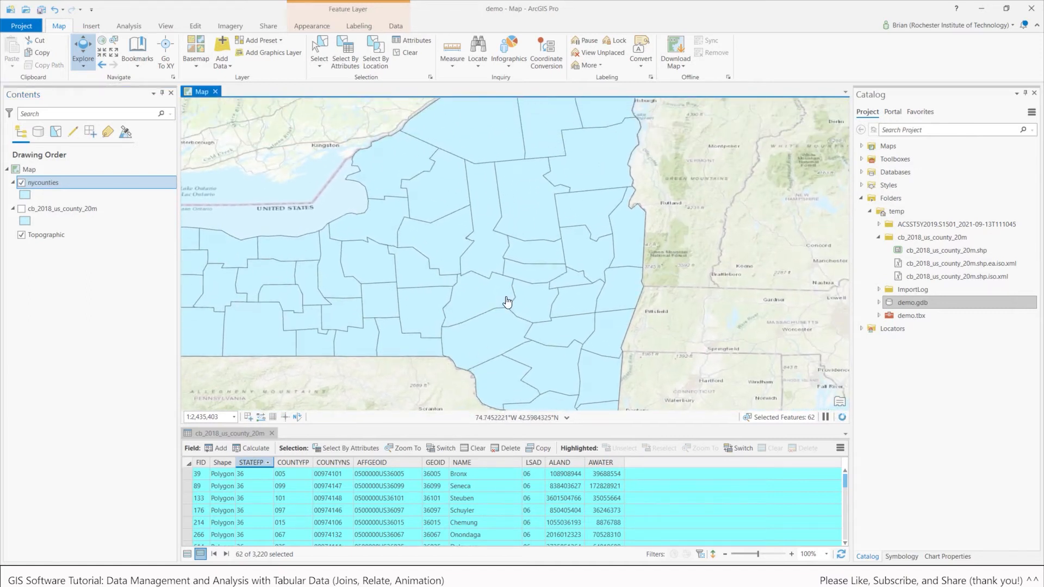
click(22, 183)
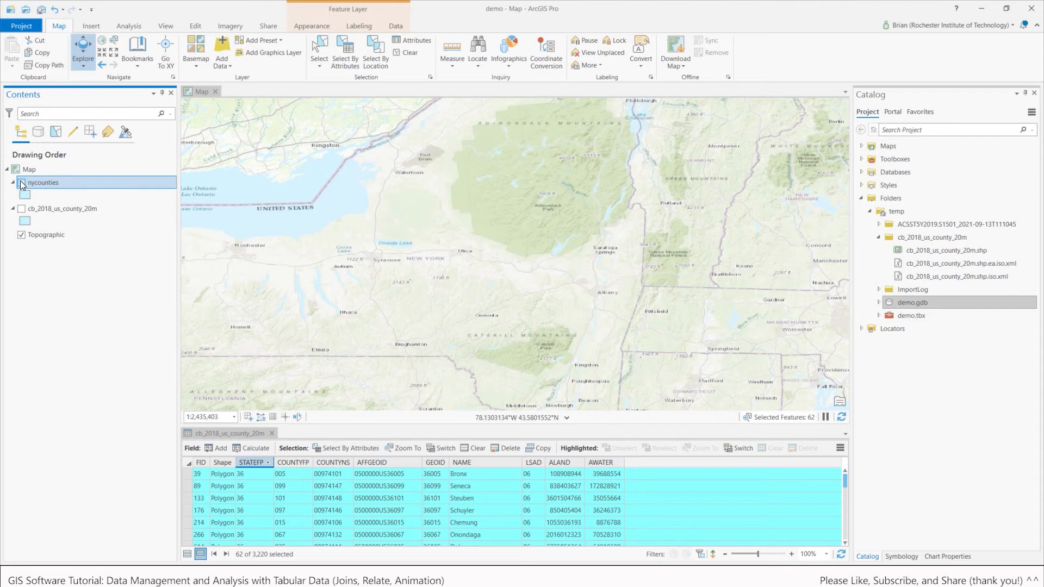
click(22, 183)
Step: Remove the cb_2018_us_county_20m layer from the map
click(82, 209)
right_click(69, 209)
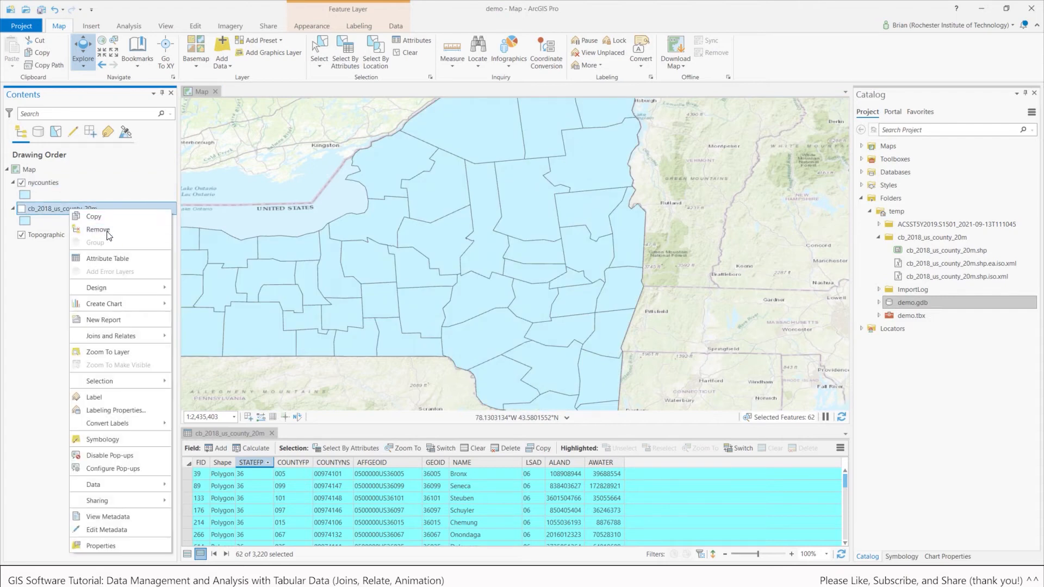
click(108, 236)
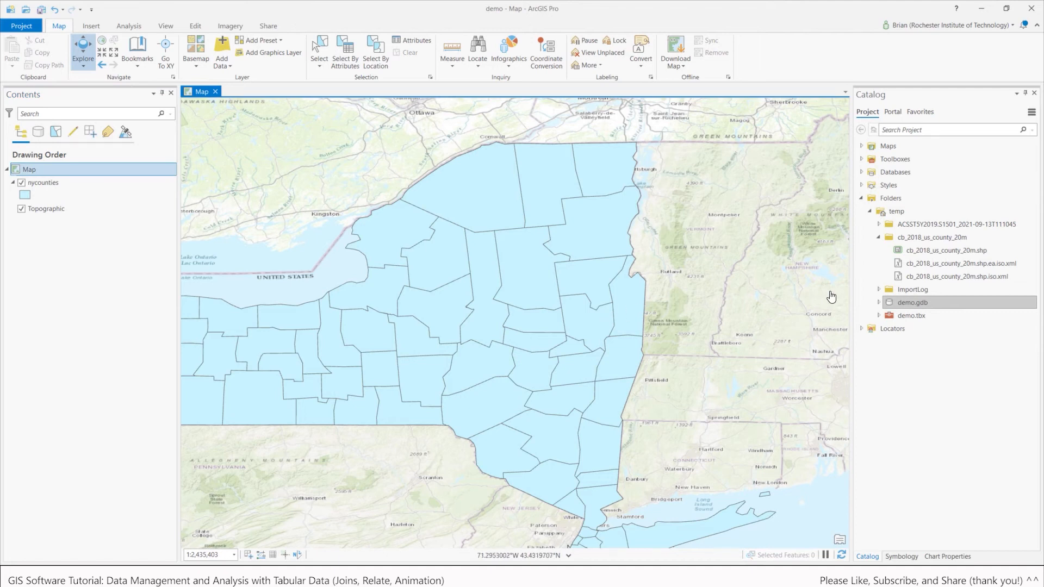
Step: Expand demo.gdb in the project folder and check the nycounties feature class stored in it
click(880, 302)
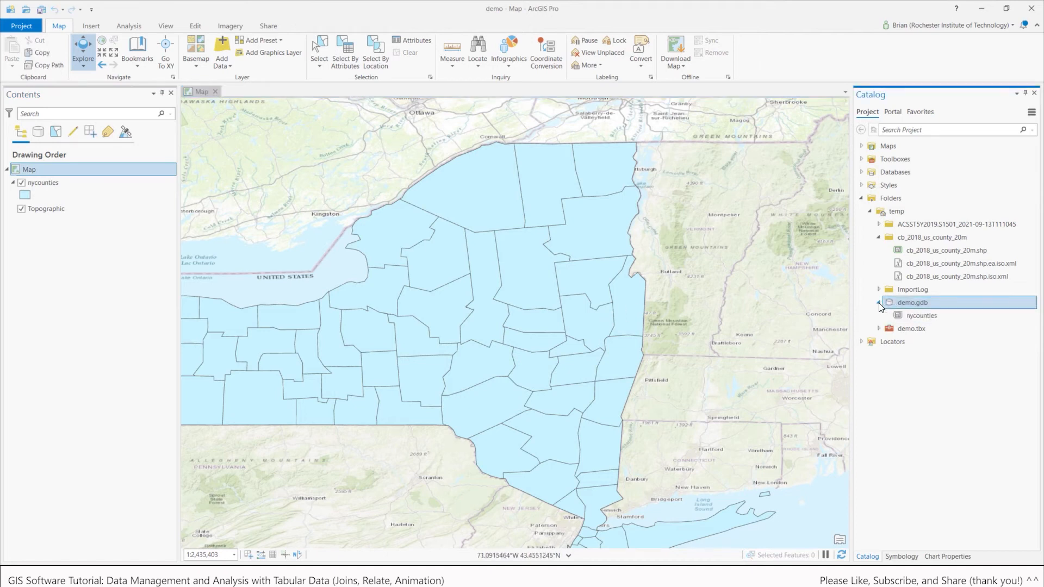
click(928, 316)
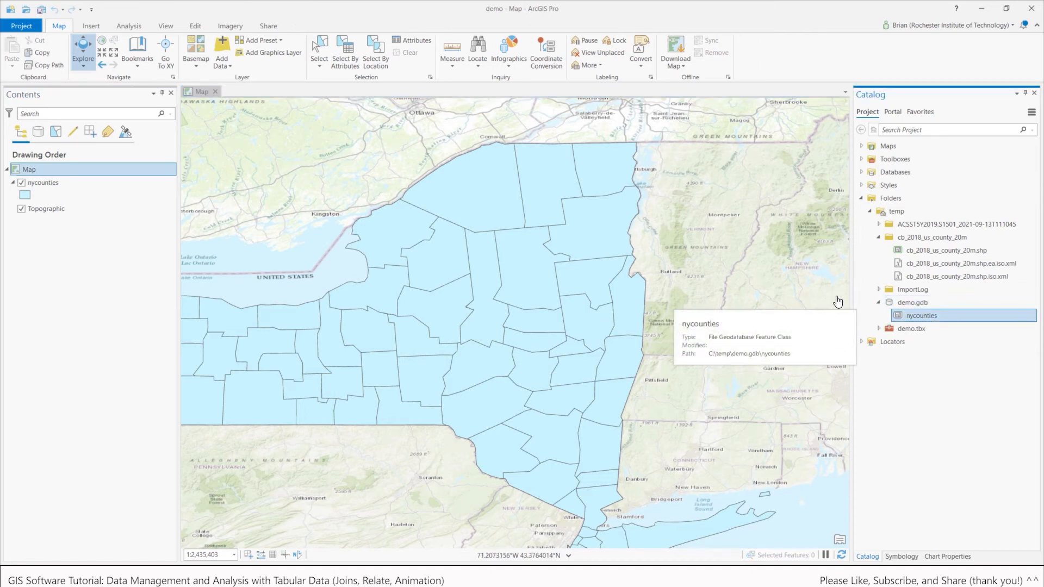
drag(369, 261, 489, 219)
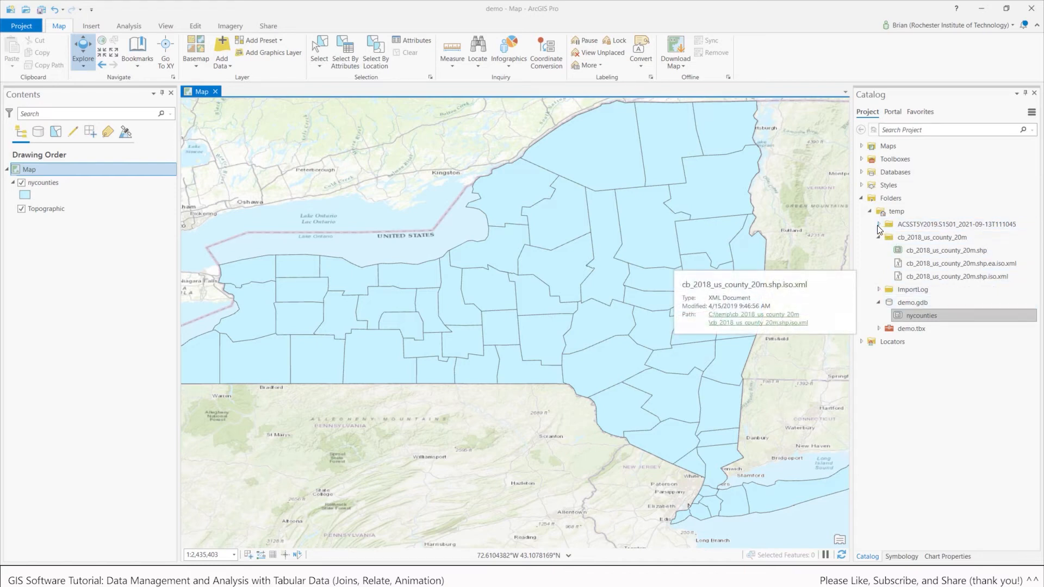
Step: Add 5yearedu.csv from the ACSST5Y2019.S1501_2021-09-13T111045 folder to the map as a standalone table
click(928, 224)
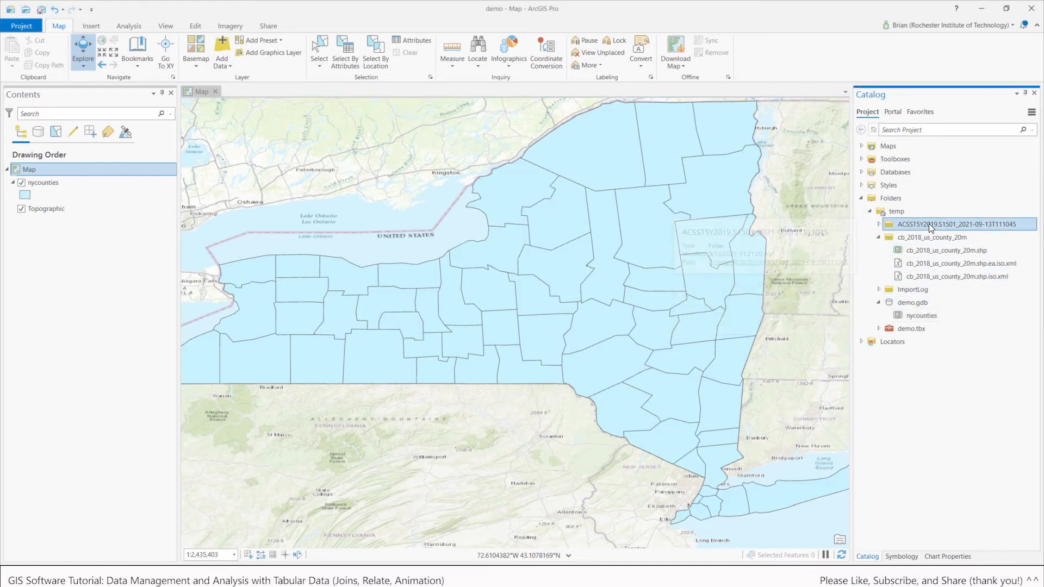
click(879, 225)
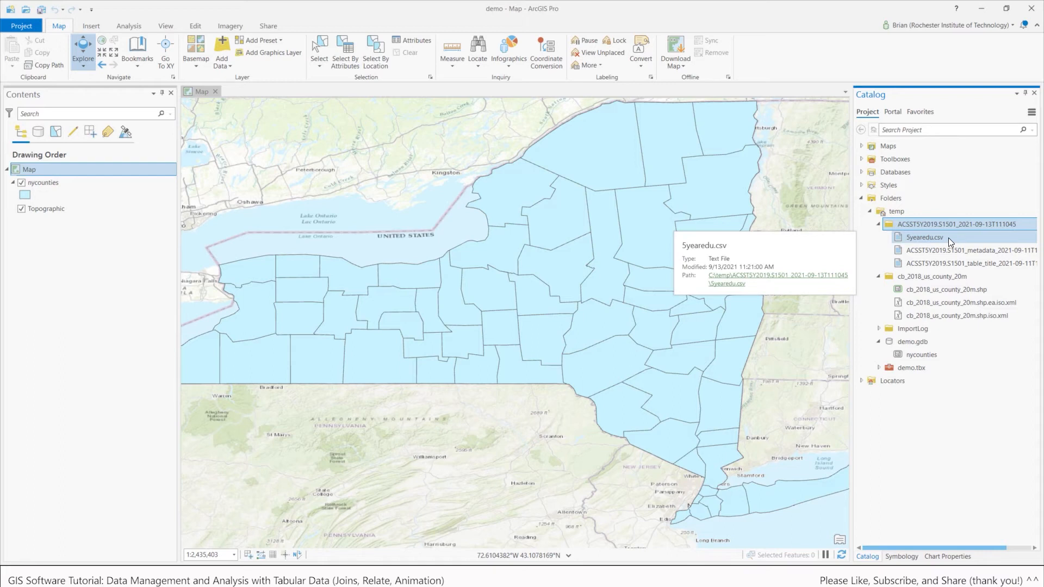
drag(928, 238, 127, 255)
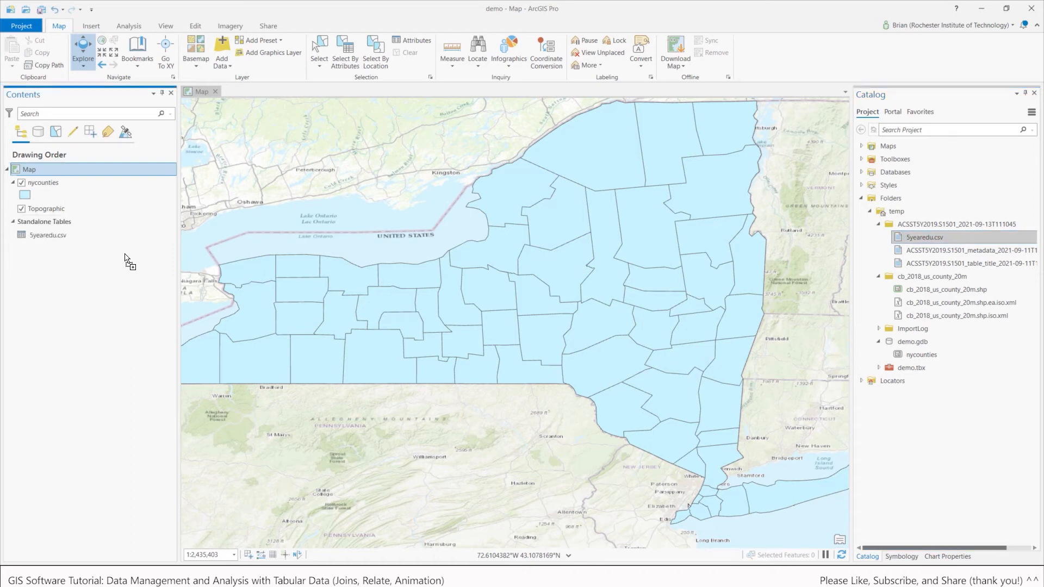
Step: Open the 5yearedu.csv table and widen its pop and high_school columns
click(53, 236)
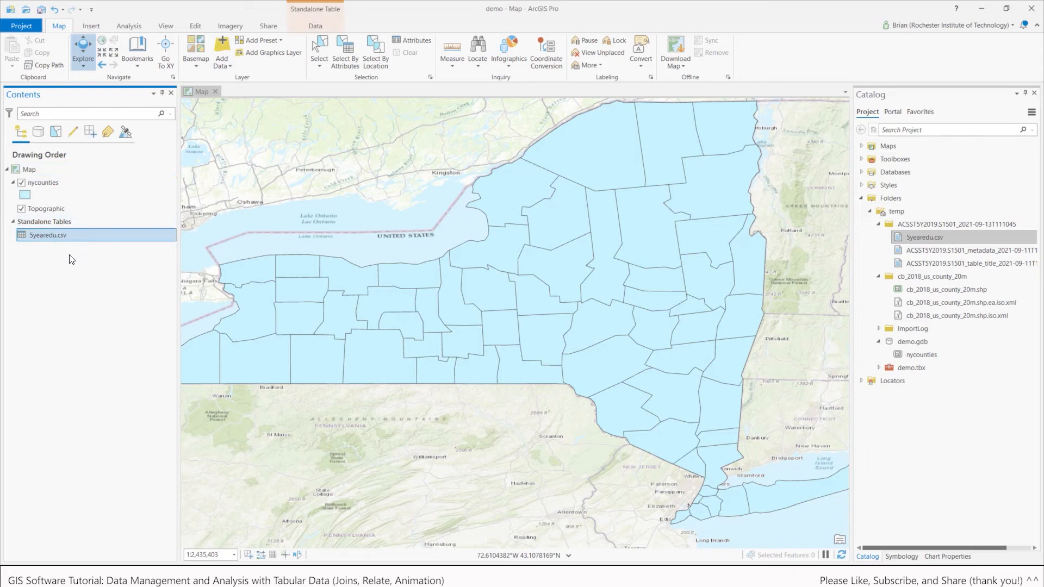
right_click(53, 234)
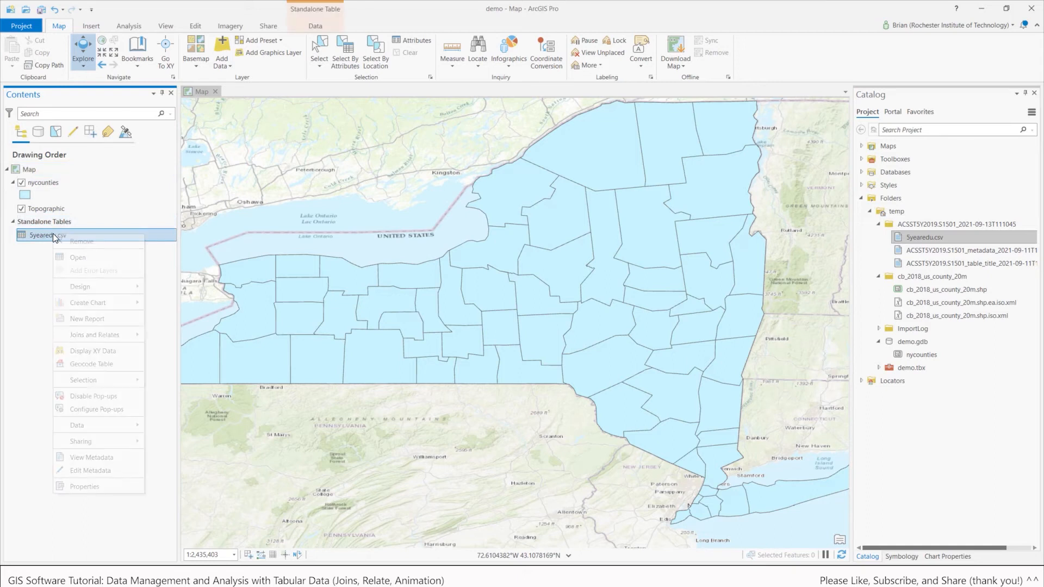
click(95, 260)
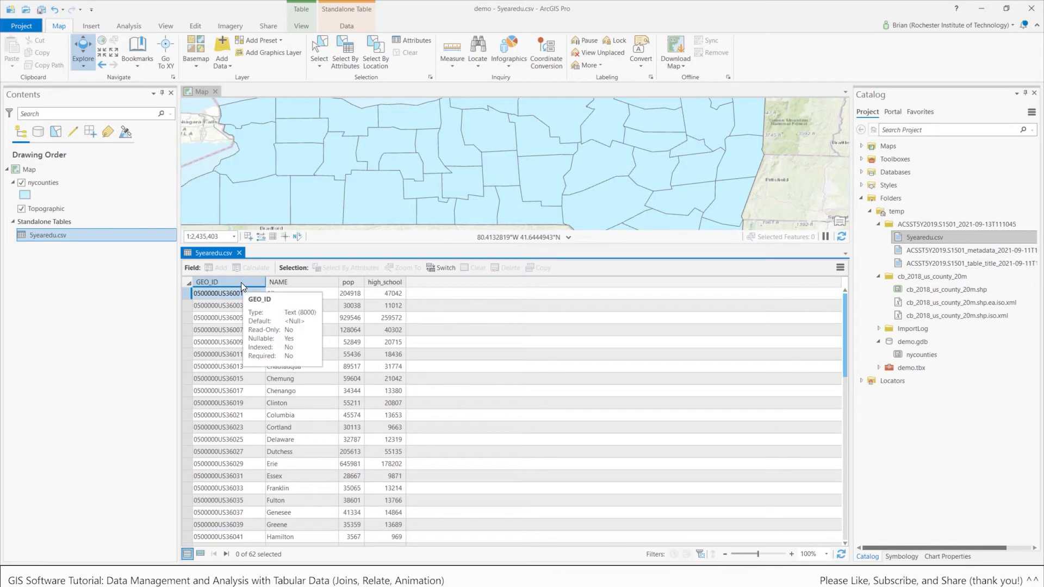
click(304, 282)
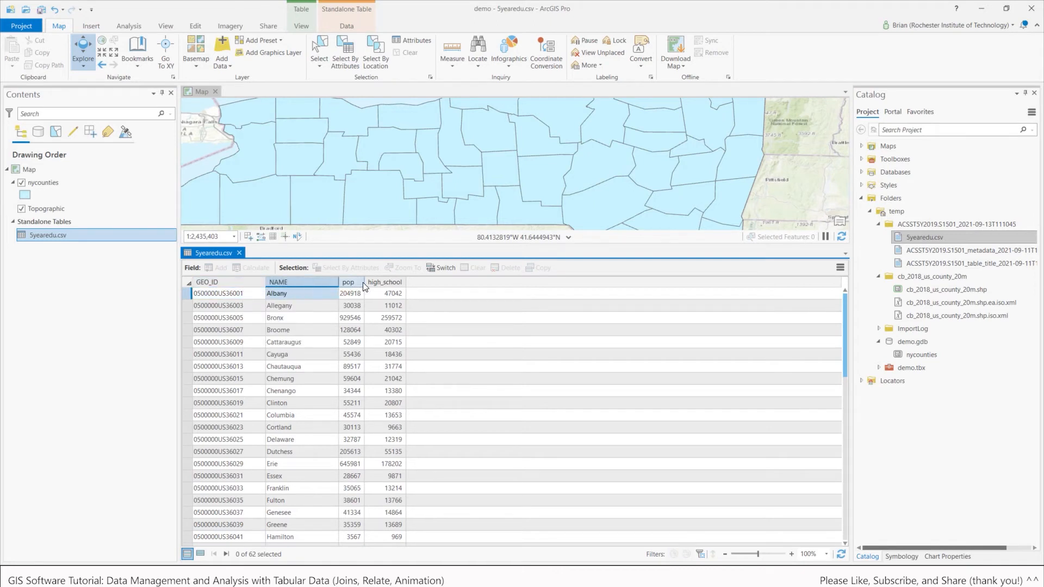
drag(364, 281, 405, 282)
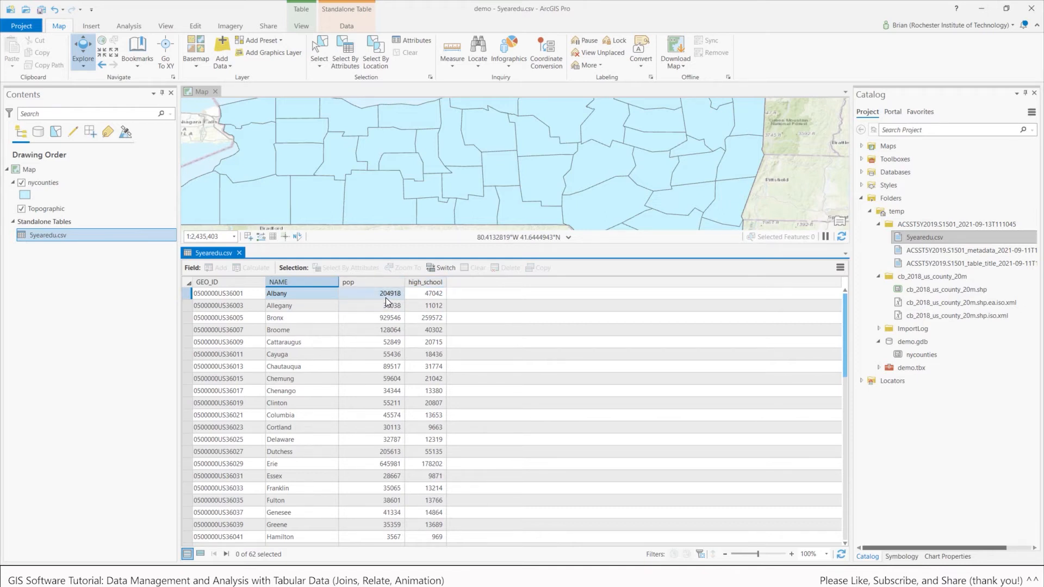
click(447, 286)
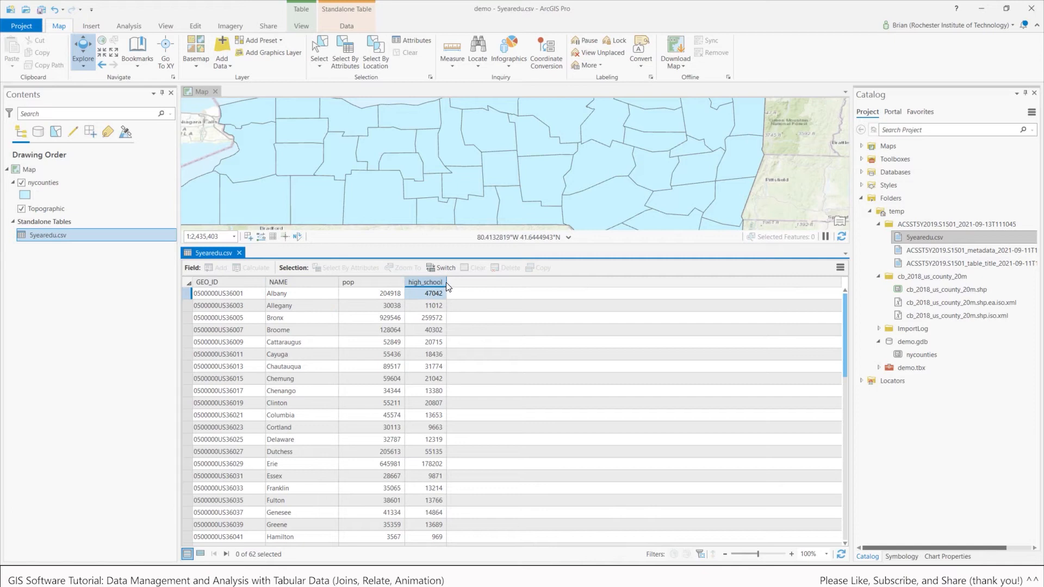
drag(446, 282, 467, 282)
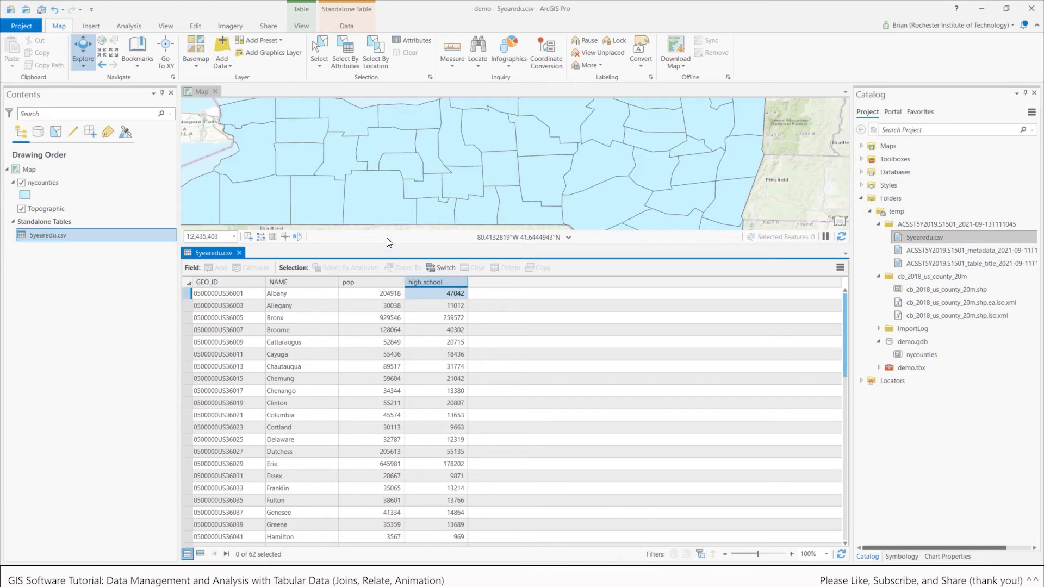
Step: Open the attribute table of the nycounties layer and adjust the table area's height to show more records
drag(385, 250, 401, 422)
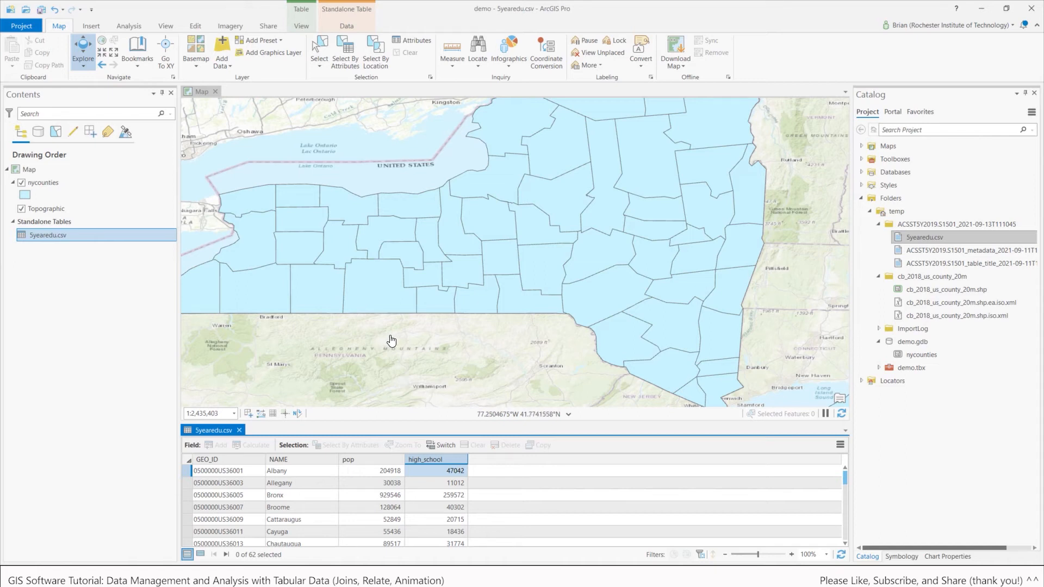
click(44, 183)
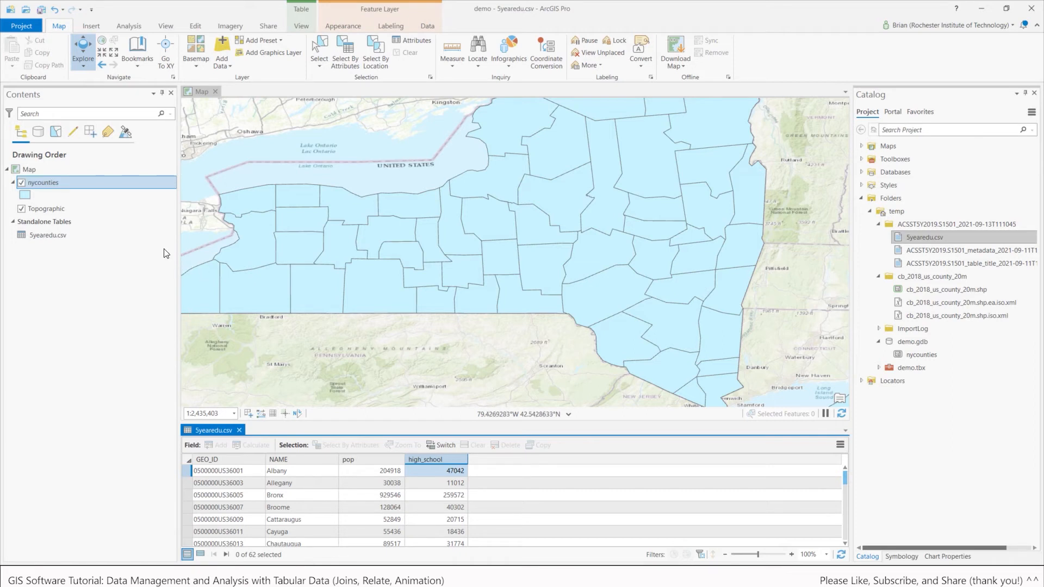
right_click(69, 184)
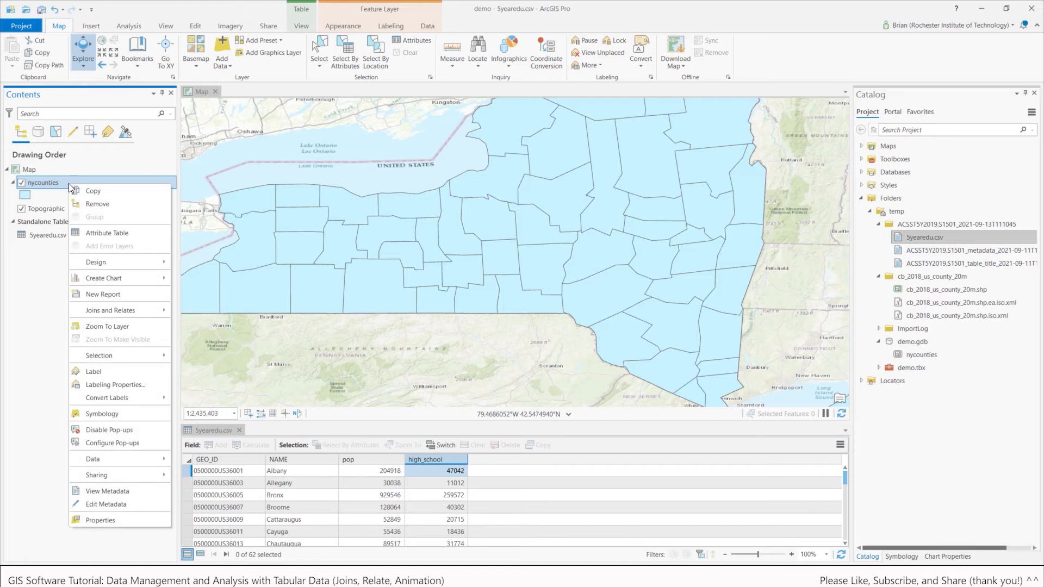
click(119, 234)
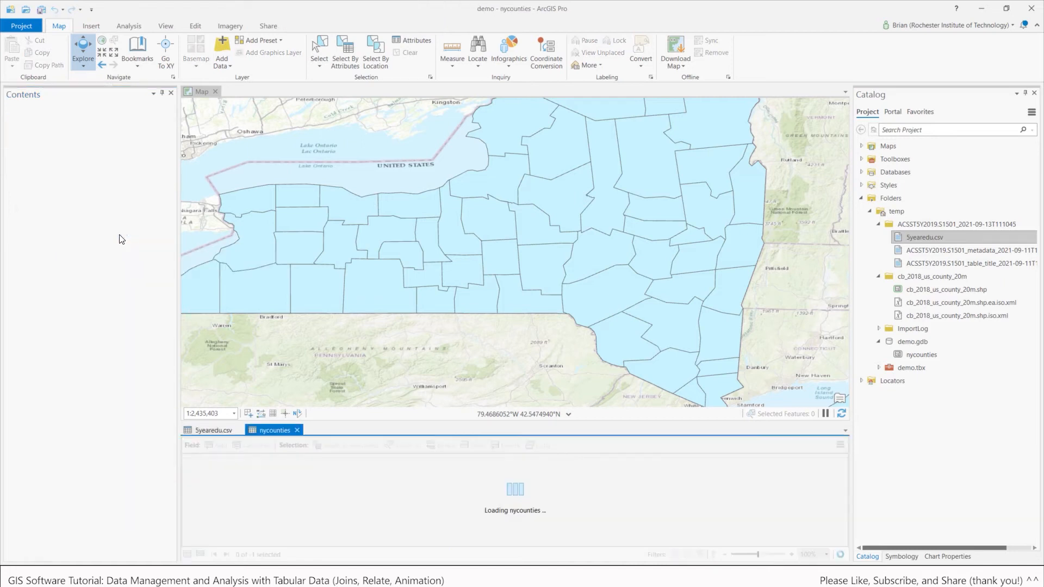
drag(336, 422, 327, 275)
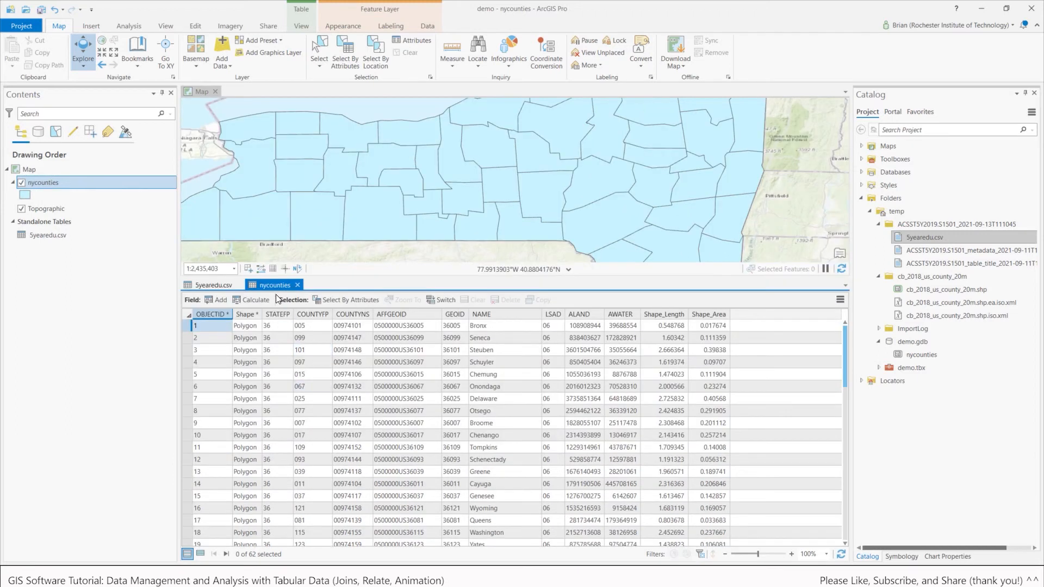
Step: Dock the 5yearedu.csv and nycounties tables on opposite sides of the map and widen the nycounties table for comparison
drag(265, 284, 531, 174)
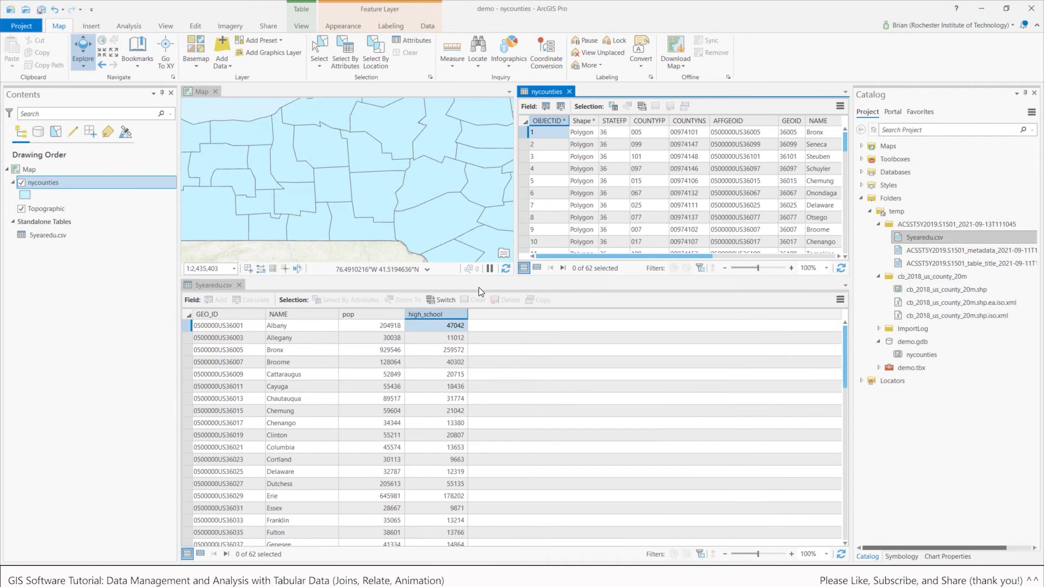
drag(532, 279, 546, 382)
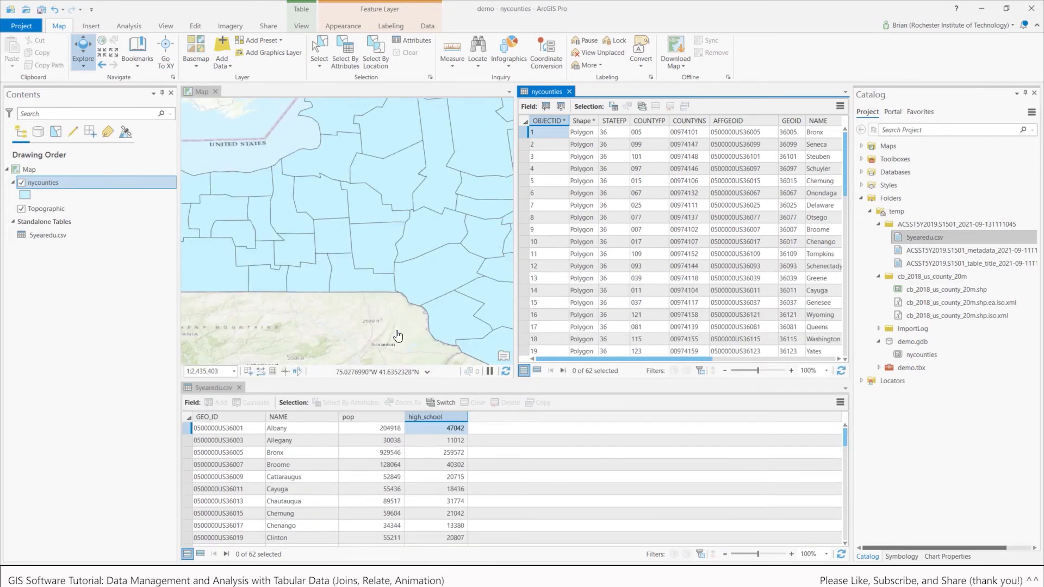
drag(207, 390, 324, 231)
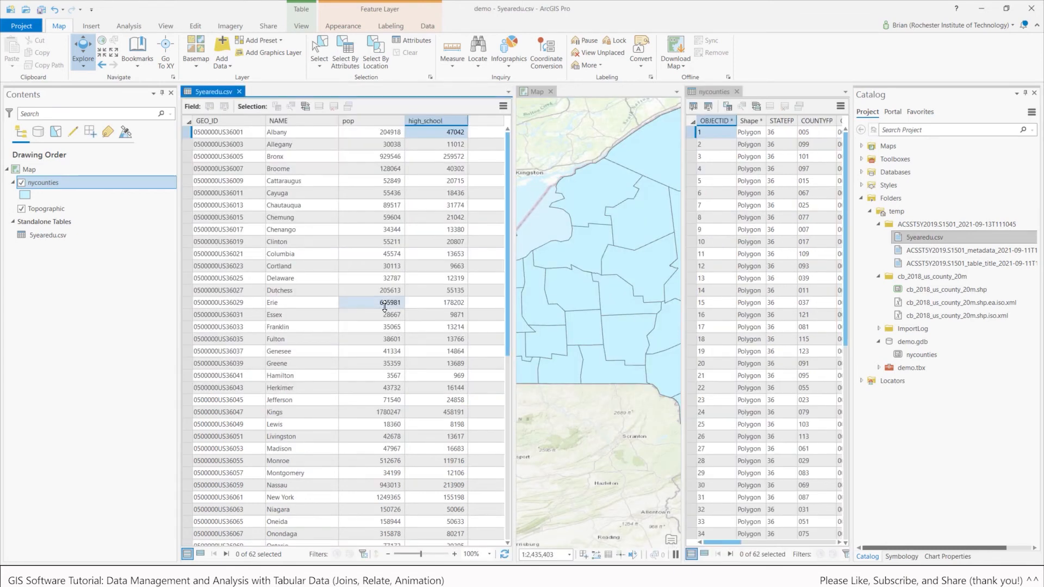
drag(683, 183, 512, 186)
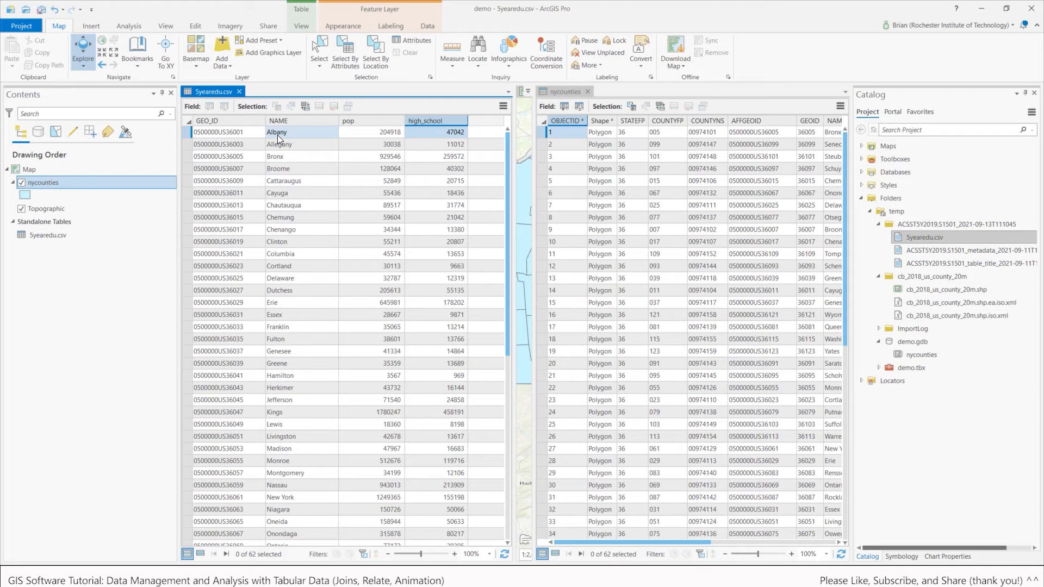
Step: Compare the GEO_ID field of the 5yearedu.csv table with the AFFGEOID field of the nycounties table
mouse_move(218, 120)
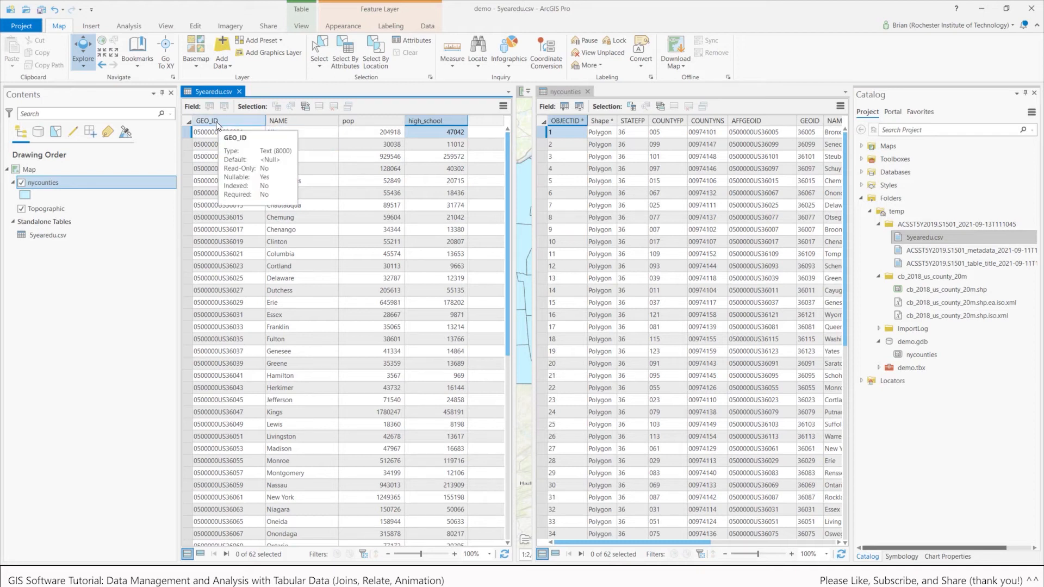
click(216, 121)
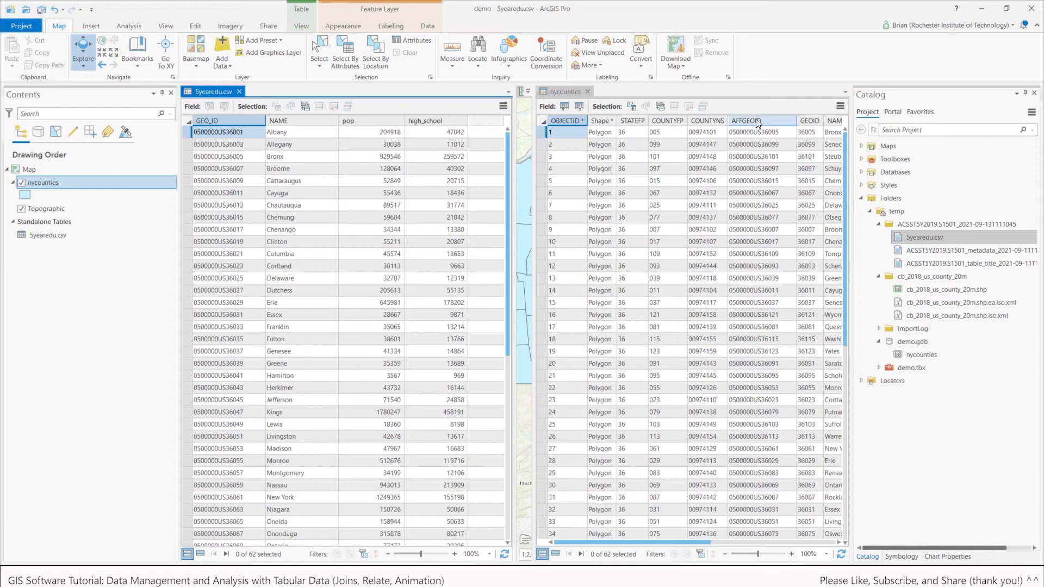
mouse_move(758, 122)
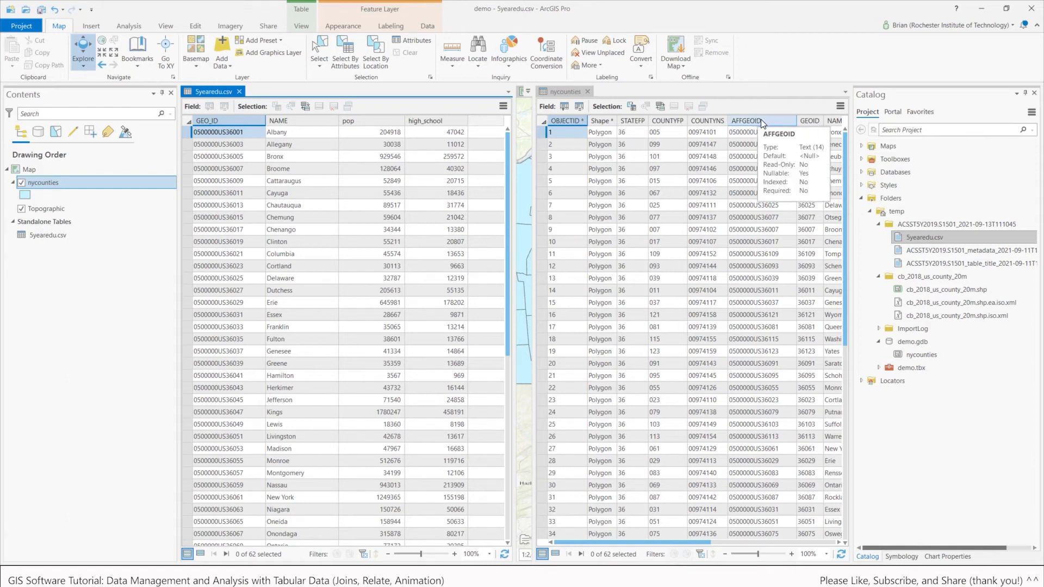
click(768, 120)
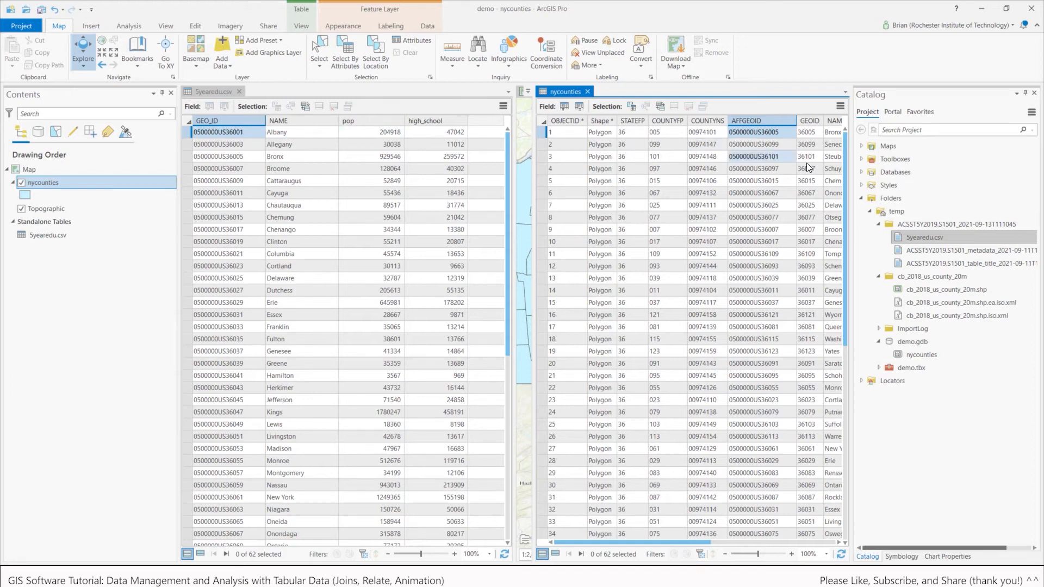
Step: Enlarge the table area to reveal the nycounties NAME column and sort that table by NAME in ascending order
drag(851, 145, 906, 146)
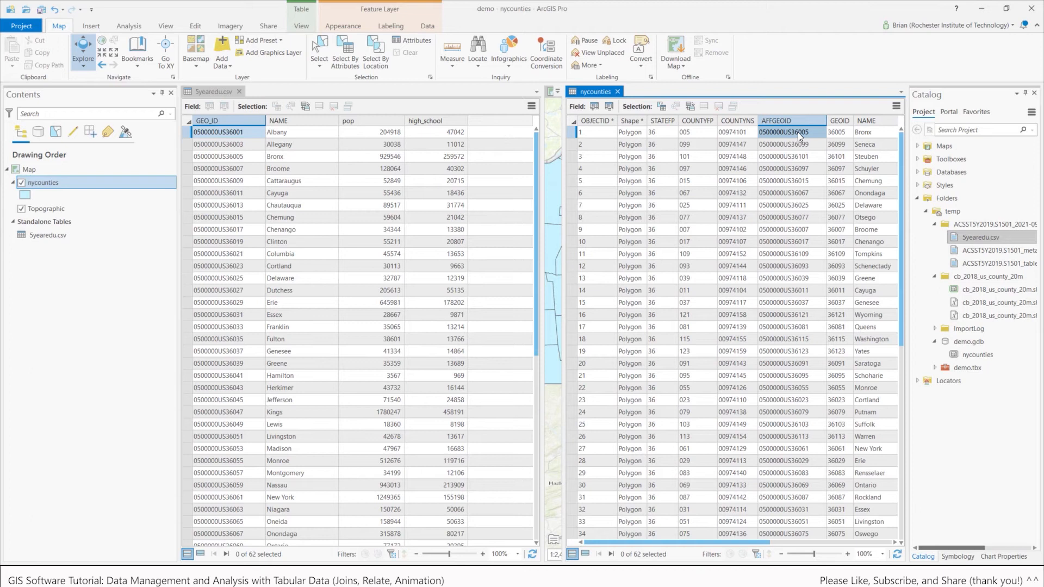
click(871, 122)
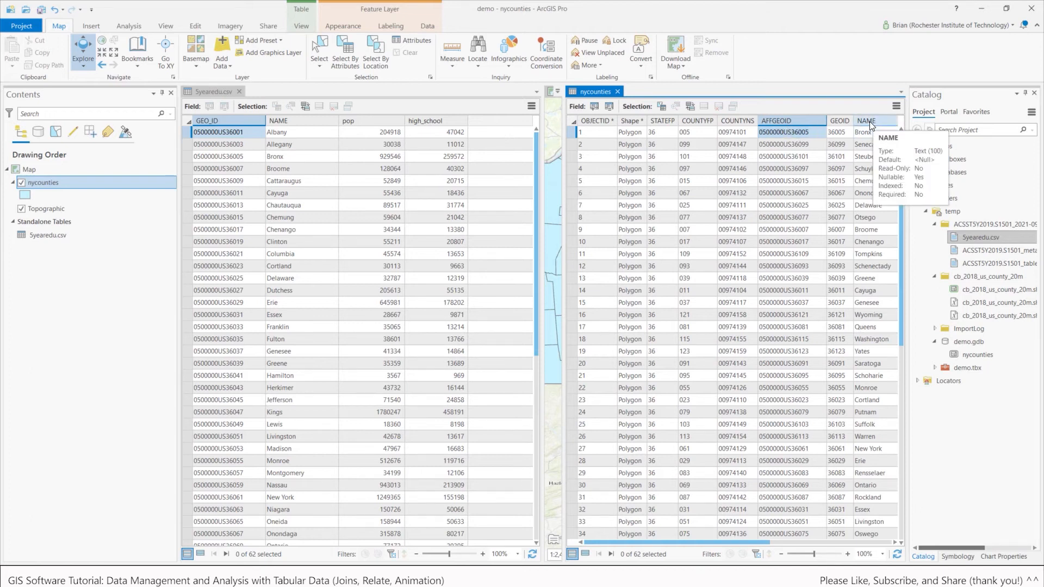
right_click(856, 121)
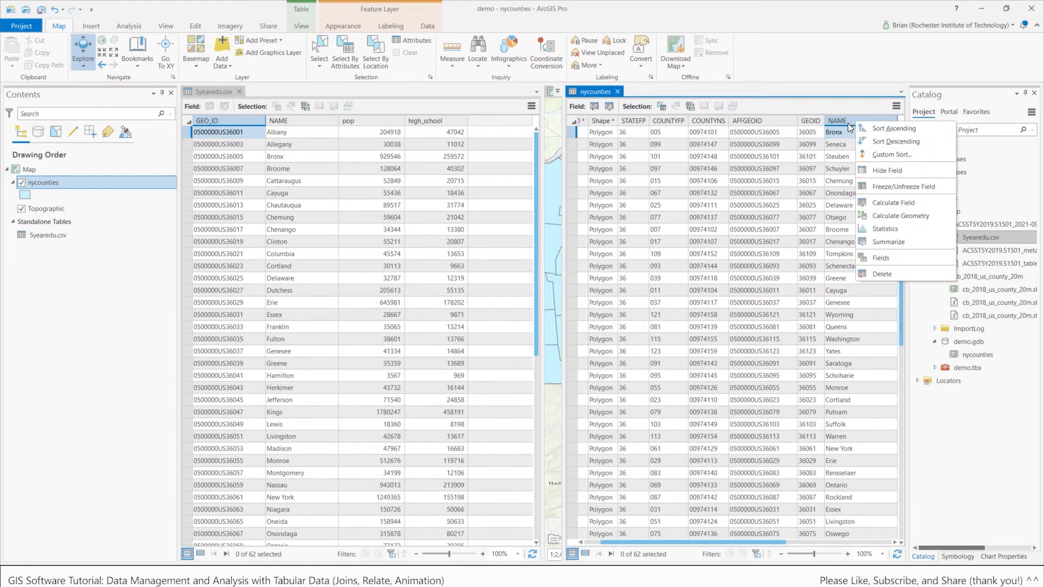
click(882, 129)
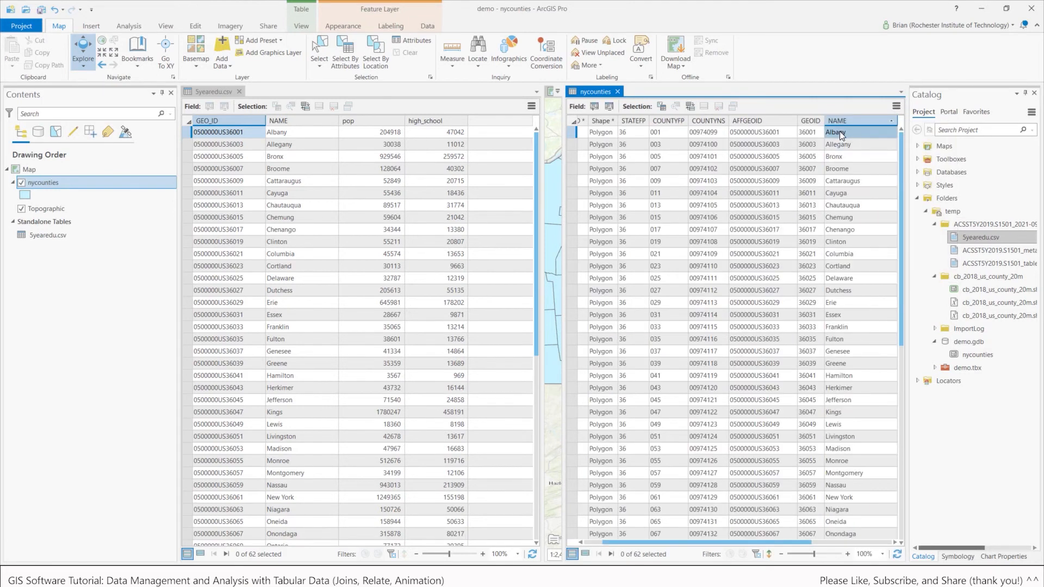
Step: Check the name and ID columns of 5yearedu.csv against those of nycounties, and close both tables
click(315, 133)
click(319, 146)
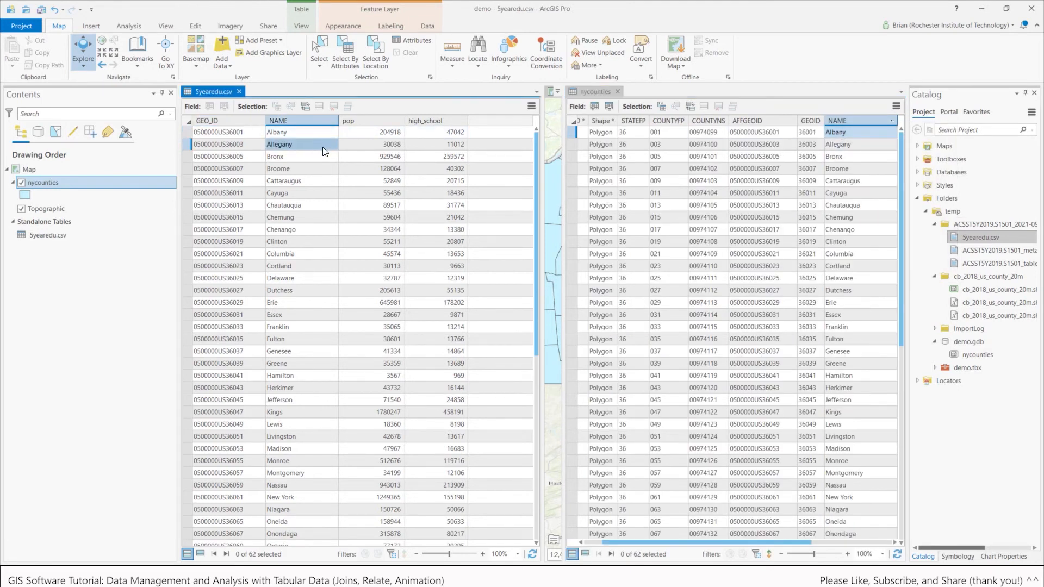
click(229, 122)
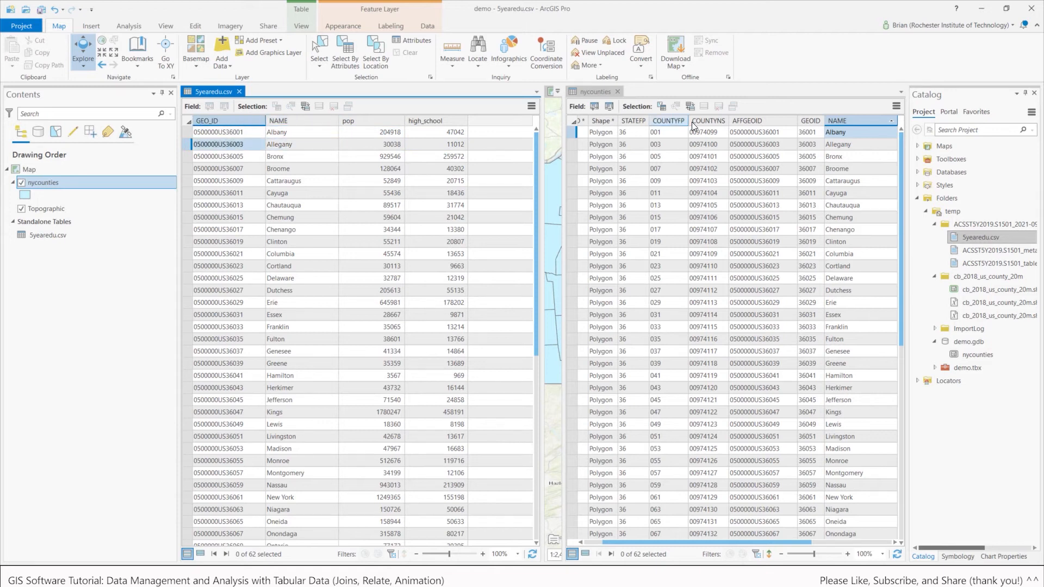
click(808, 121)
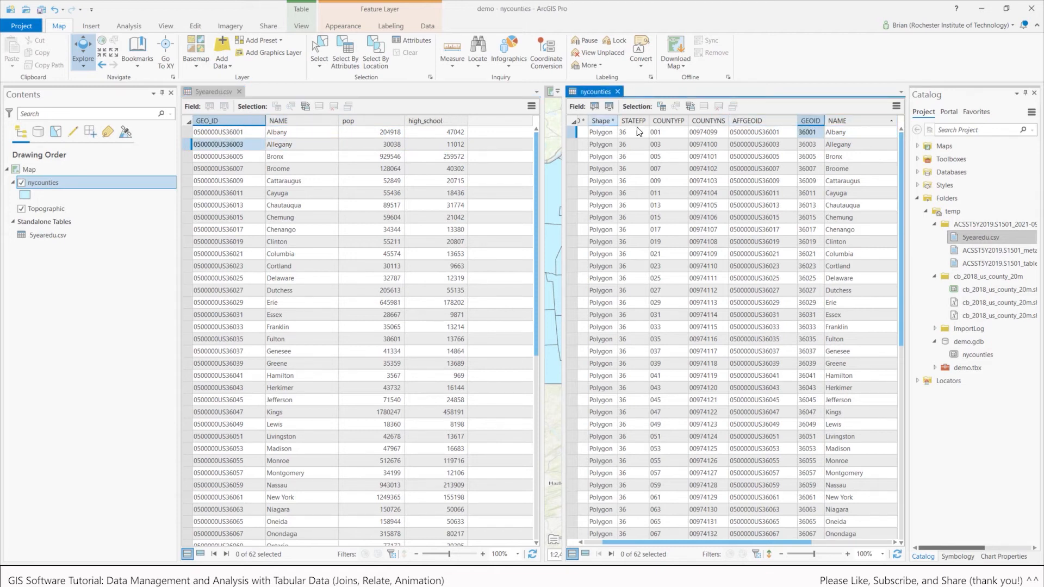
click(617, 91)
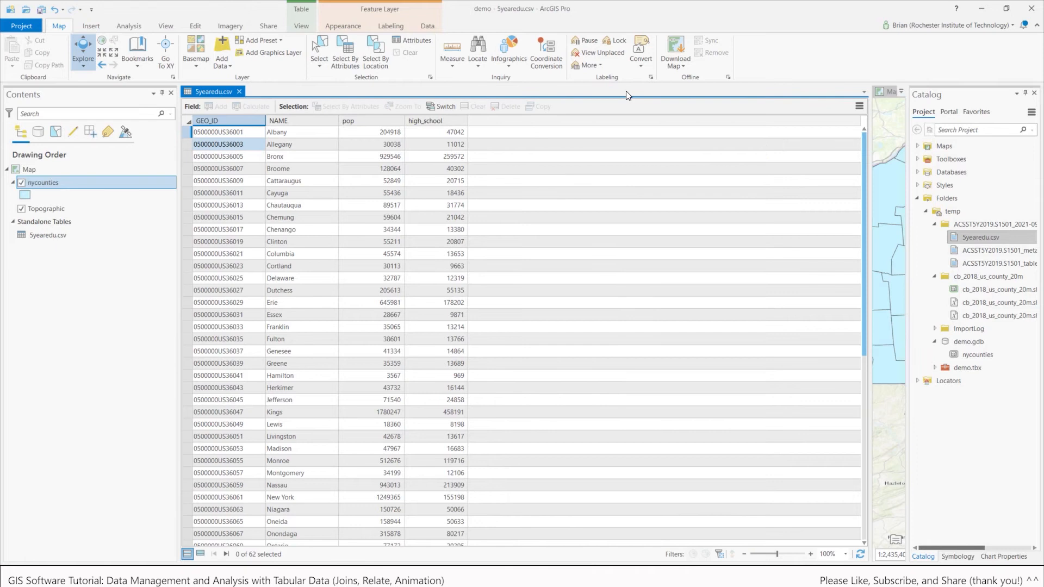
click(240, 92)
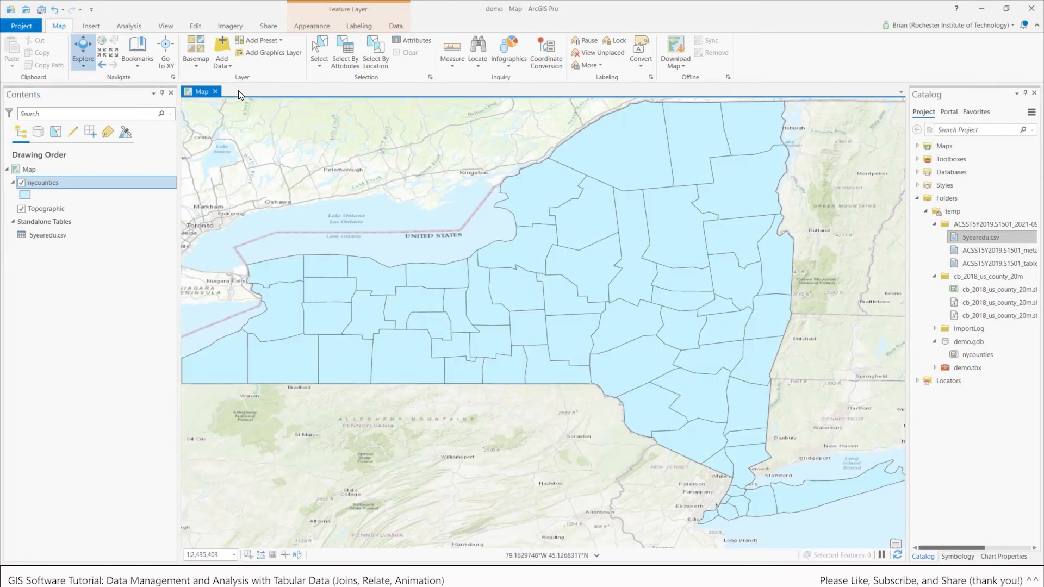
Step: Set up a join on nycounties with input field AFFGEOID, join table 5yearedu.csv and join table field GEO_ID
right_click(49, 181)
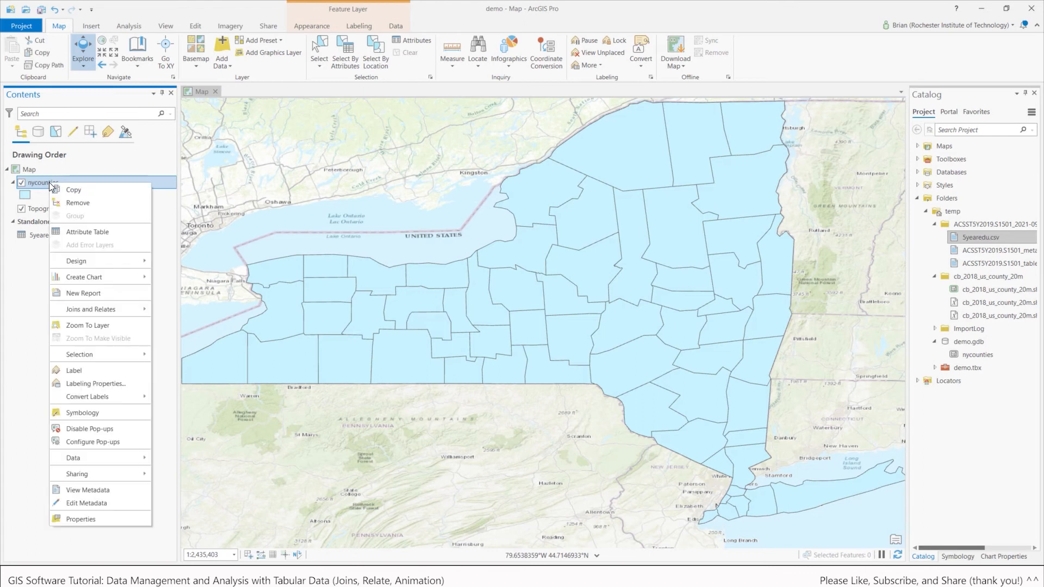
mouse_move(107, 307)
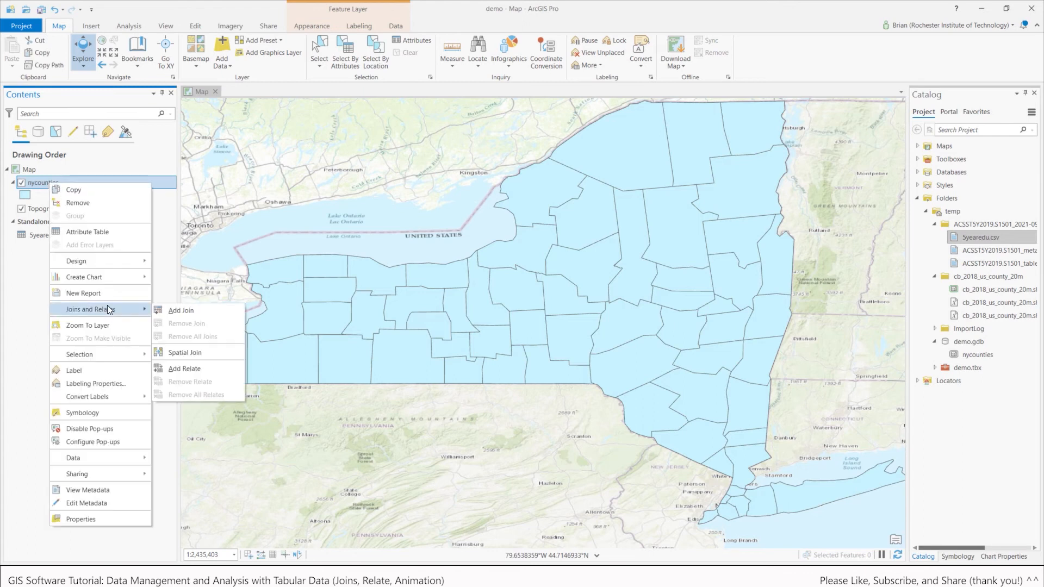
click(182, 311)
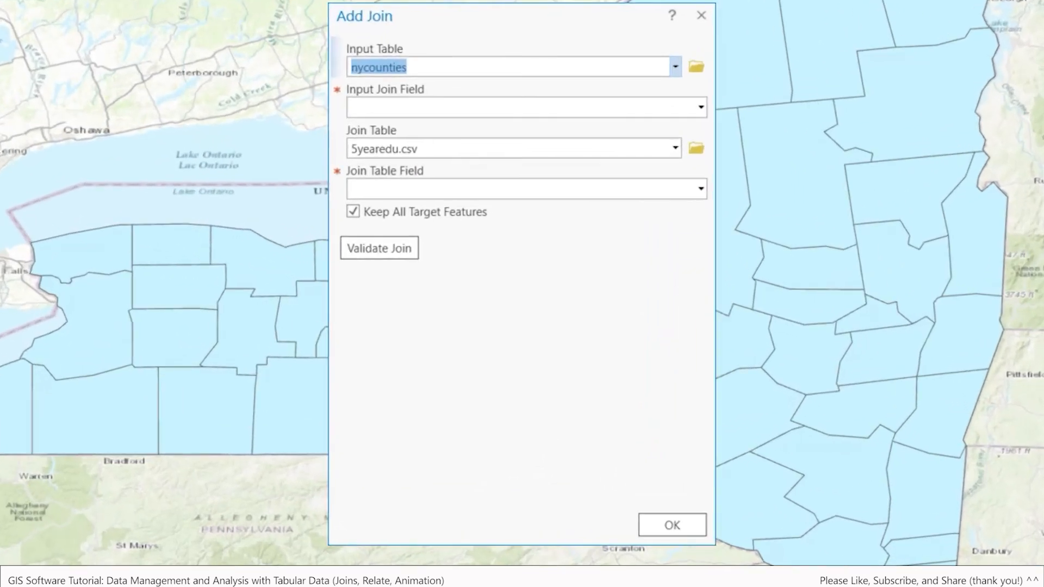
click(701, 108)
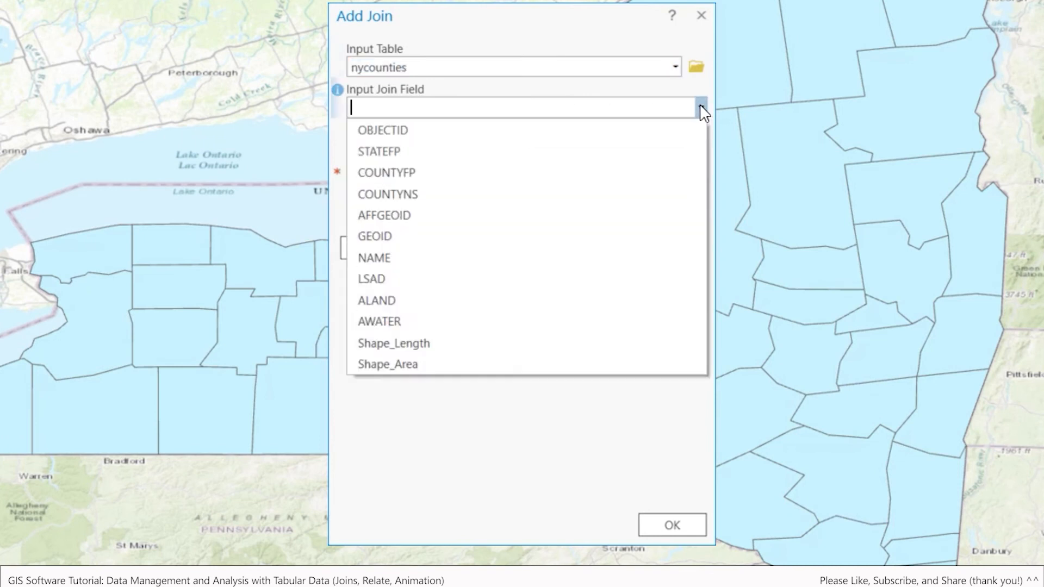
click(588, 217)
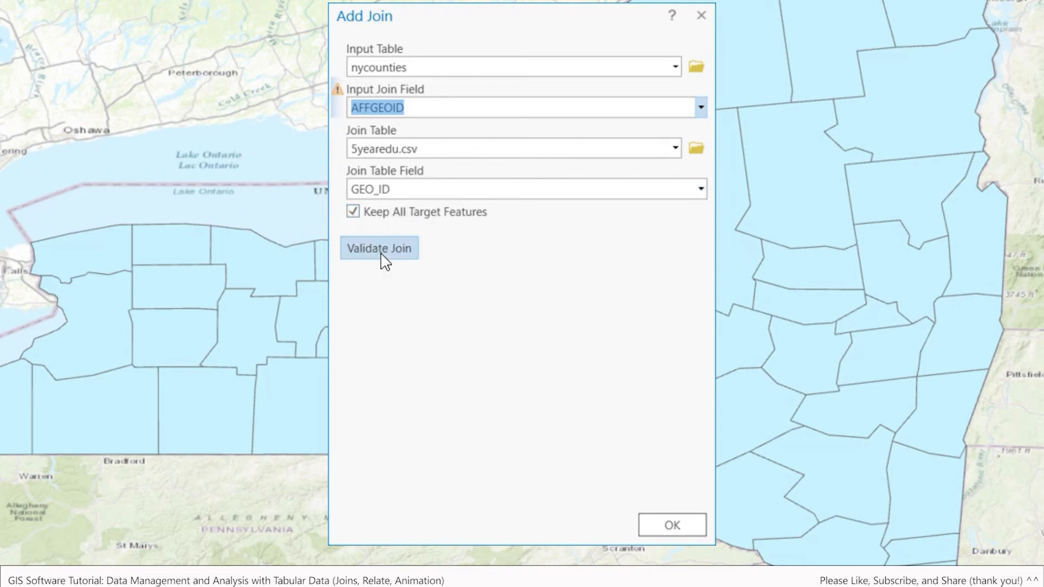
Step: Validate the join, review the validation report down to its record match summary, and run the join
click(397, 252)
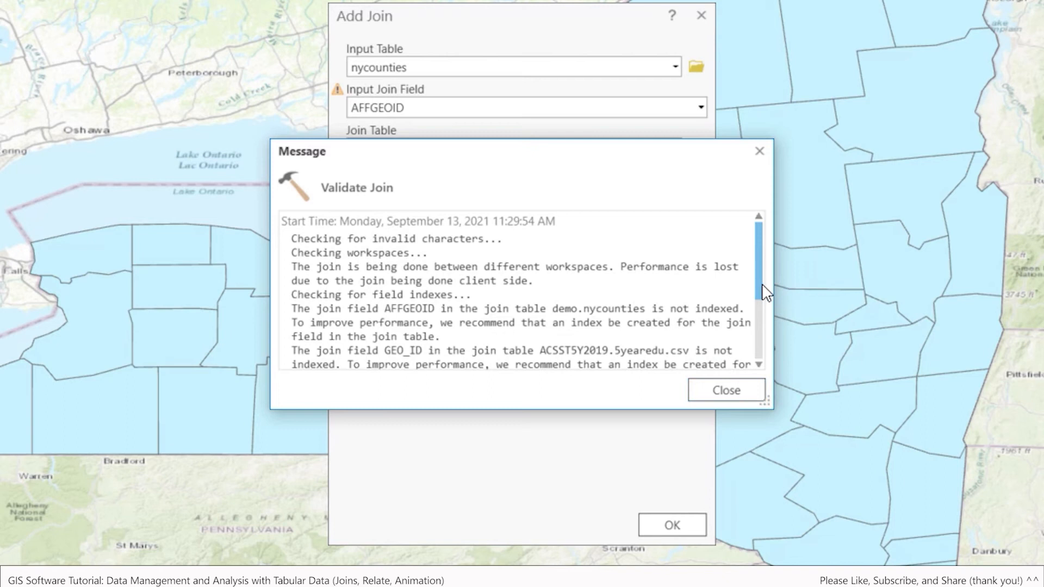
drag(762, 291, 766, 362)
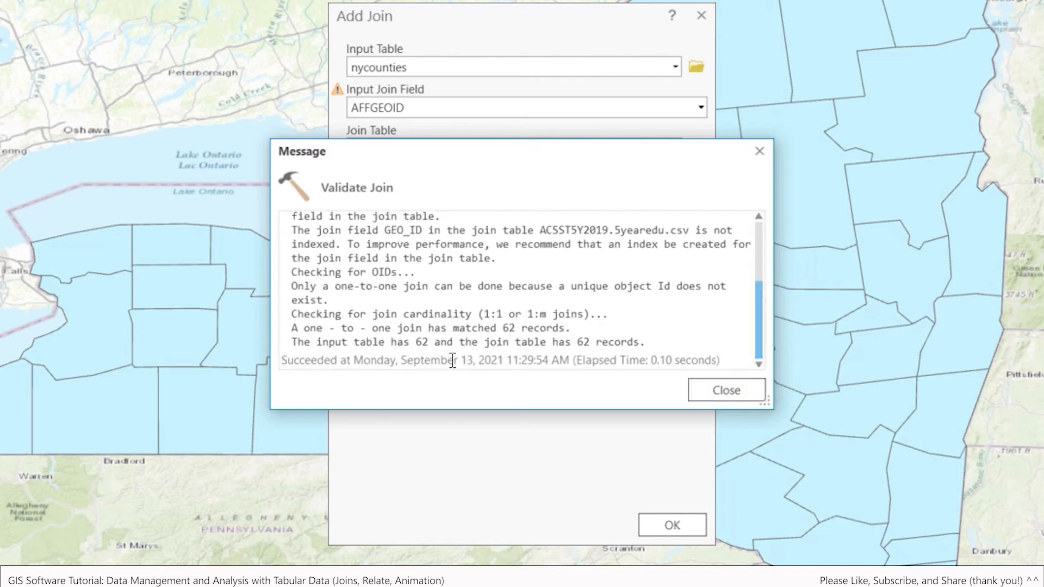
drag(294, 342, 626, 342)
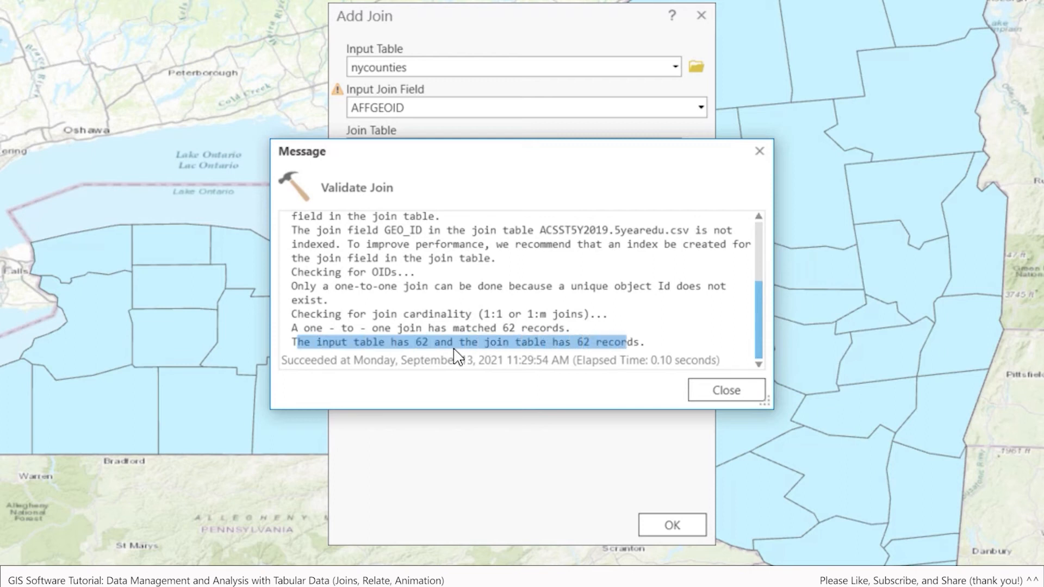
click(719, 391)
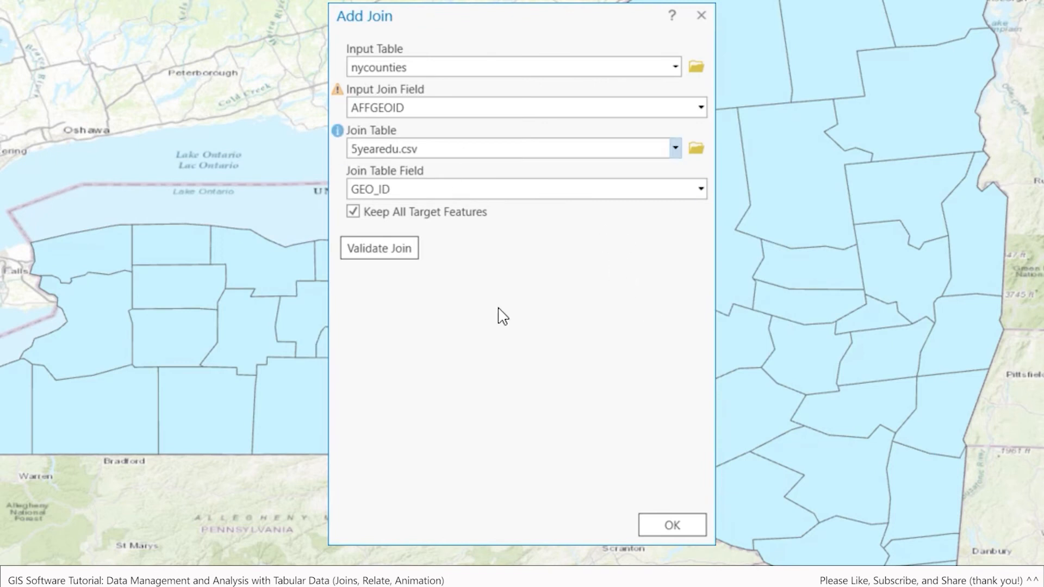
click(669, 525)
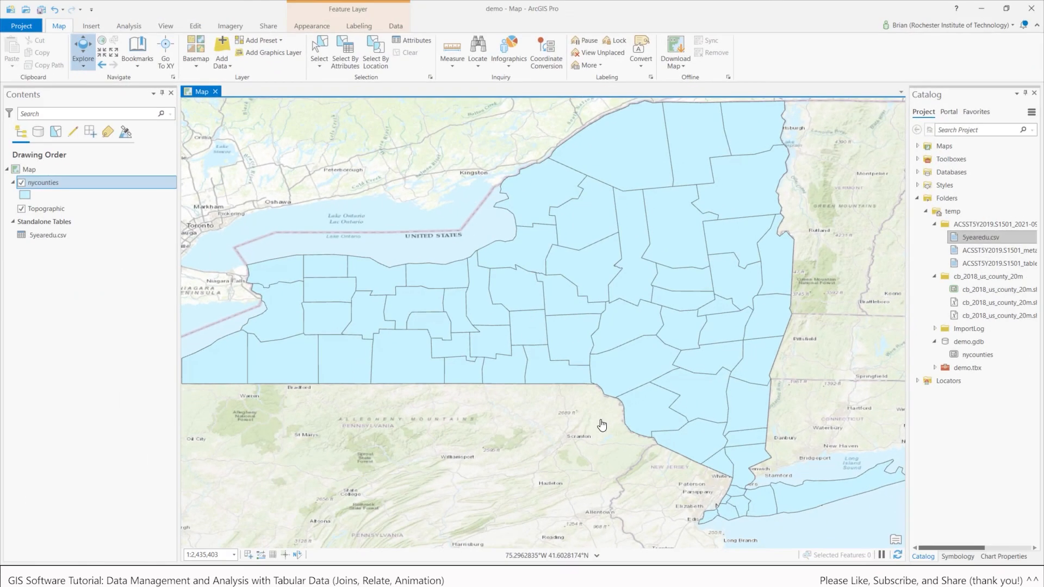
Step: Open the nycounties attribute table and inspect the joined GEO_ID, NAME, pop and high_school columns
right_click(76, 182)
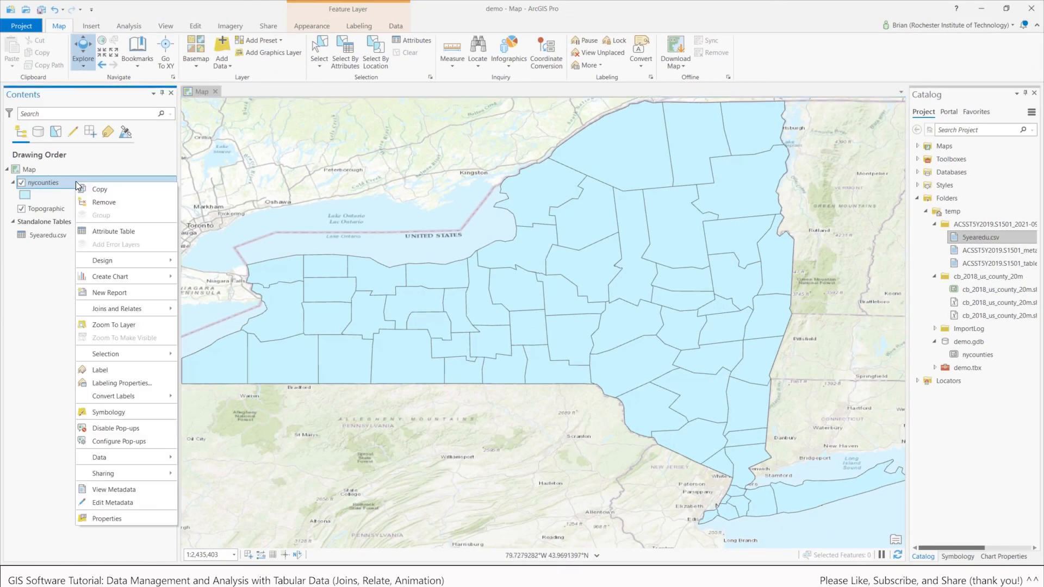
click(132, 230)
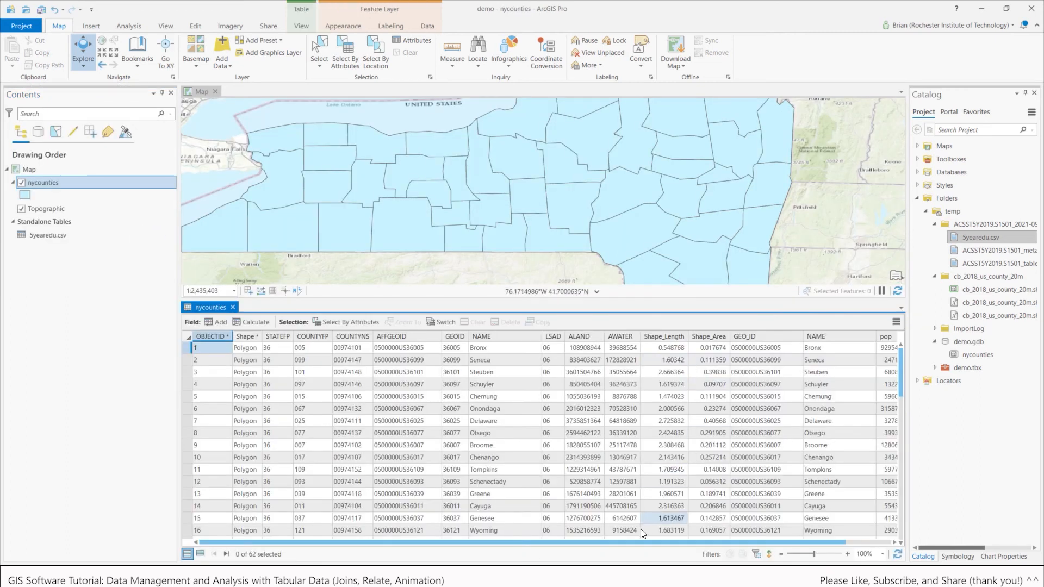
drag(611, 543, 722, 545)
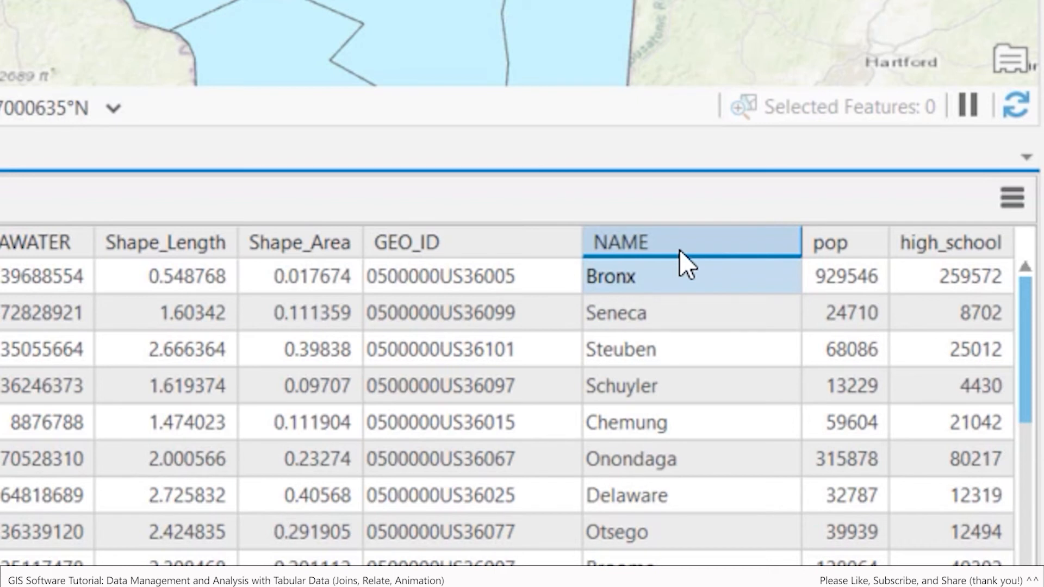
click(854, 249)
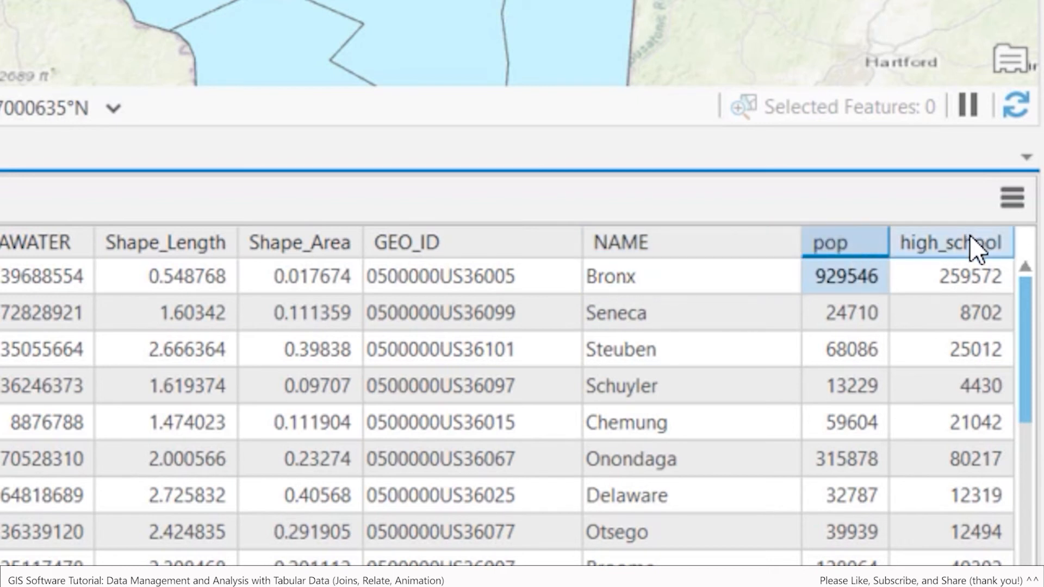
click(977, 250)
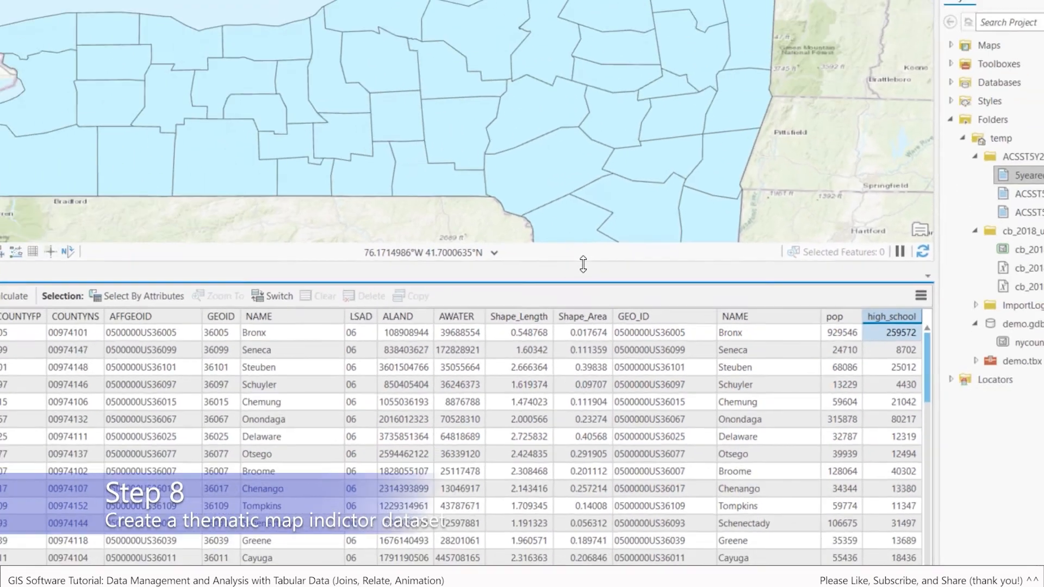
Step: Reduce the attribute table's height to show more of the map, and save the project
drag(583, 265, 612, 392)
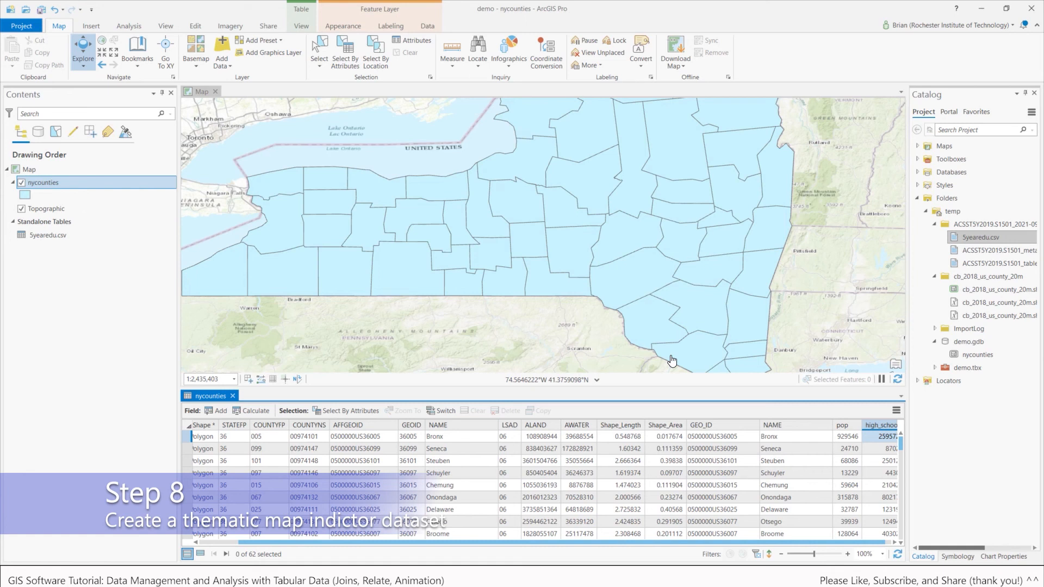
click(41, 10)
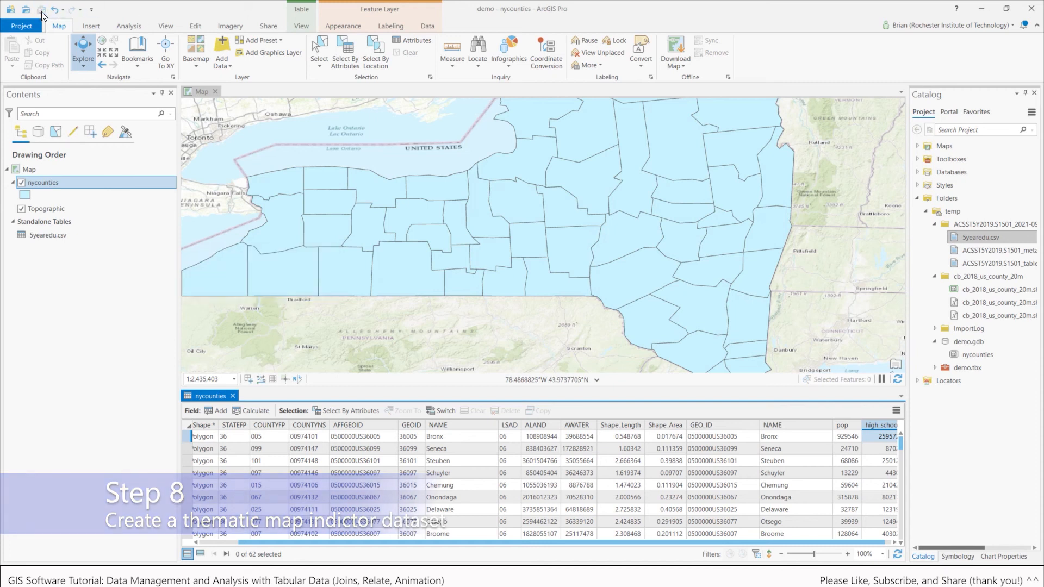
Step: Open the symbology settings of the nycounties layer in a wider pane and set its primary symbology to Graduated Colors
right_click(75, 181)
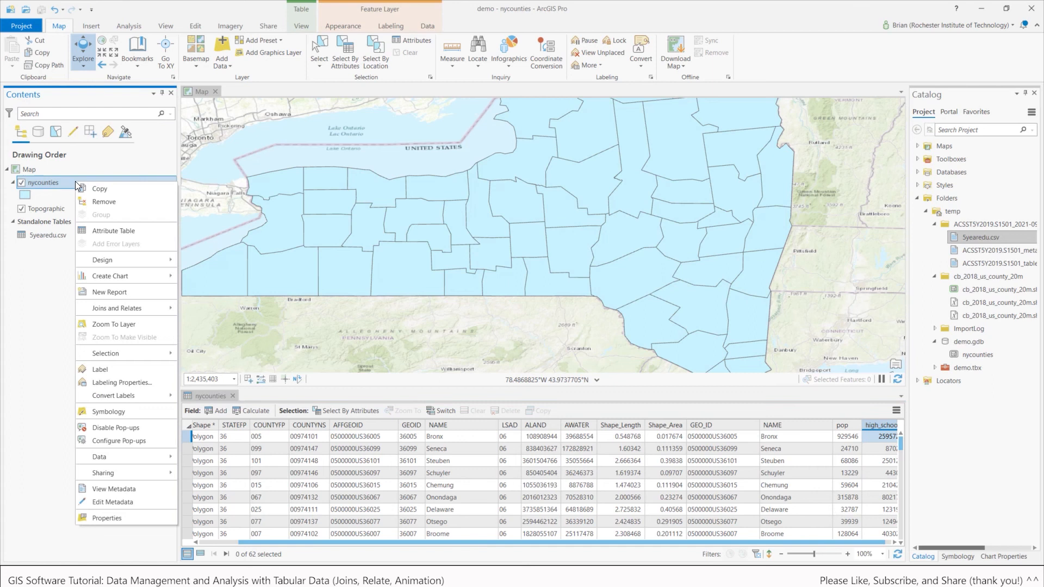
click(108, 413)
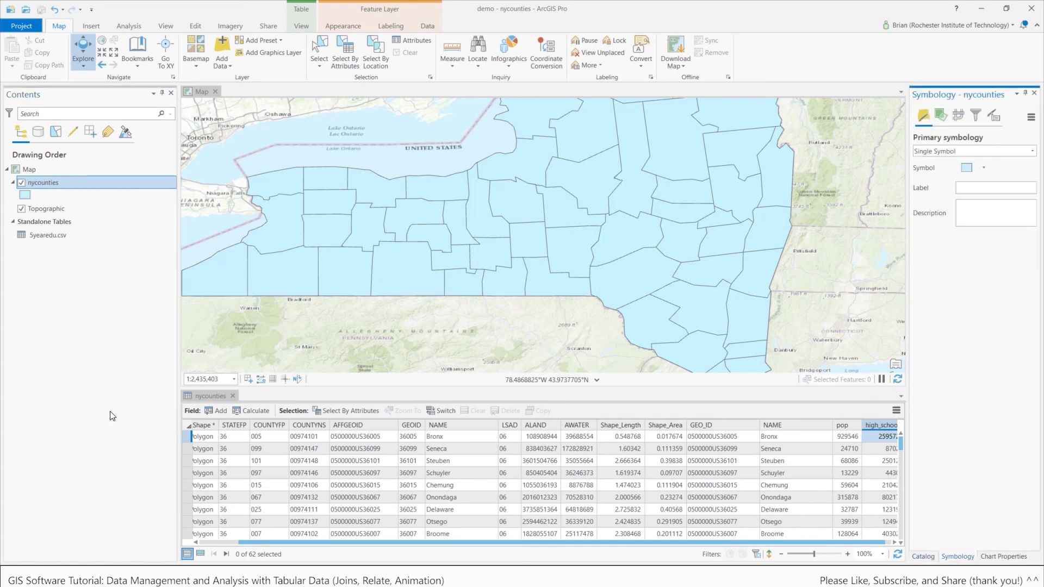
drag(907, 179, 803, 198)
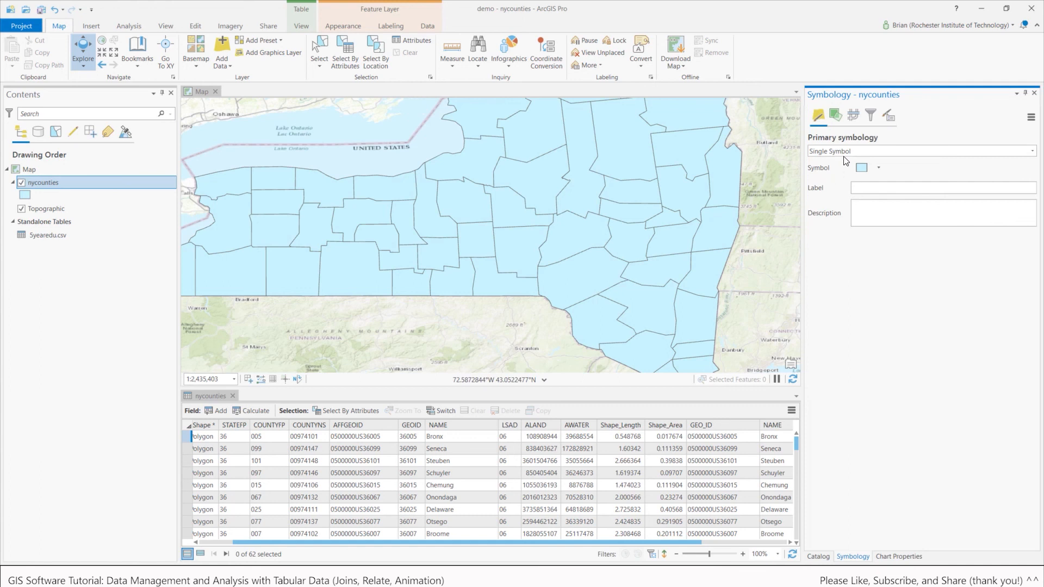
click(843, 156)
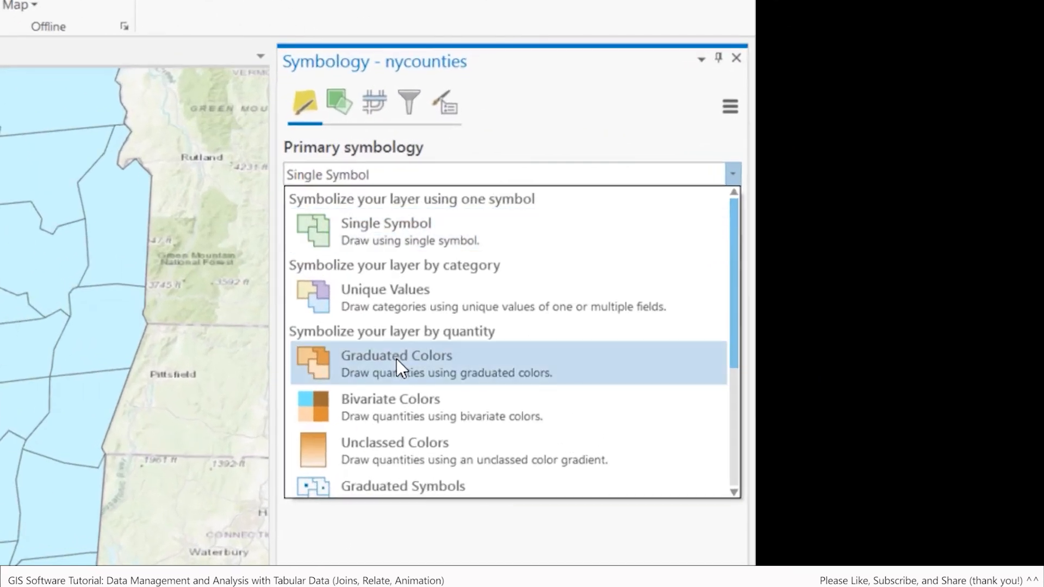
click(864, 243)
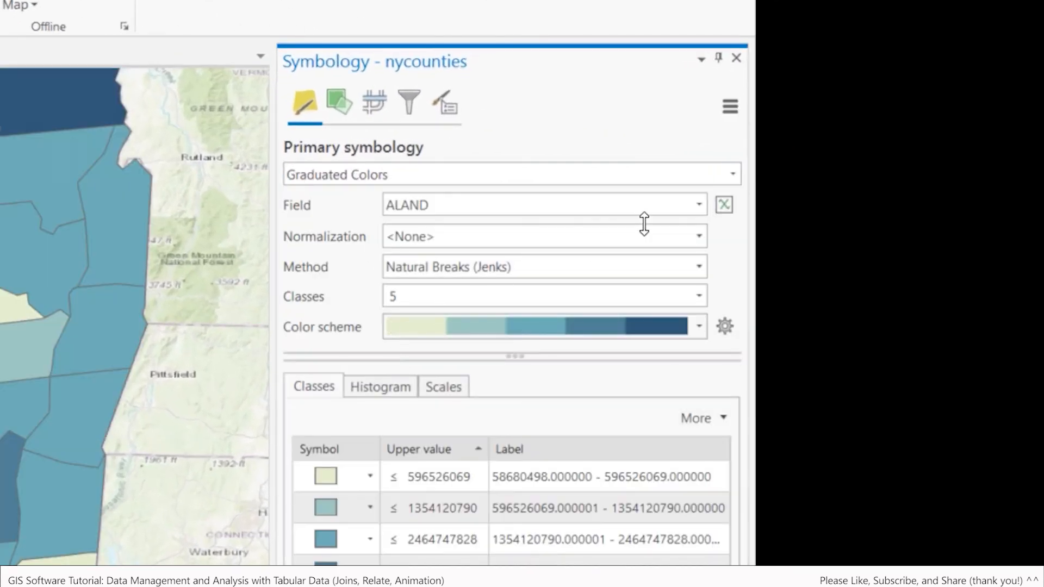
Step: Base the graduated colors on the high_school field, normalized by pop
click(699, 205)
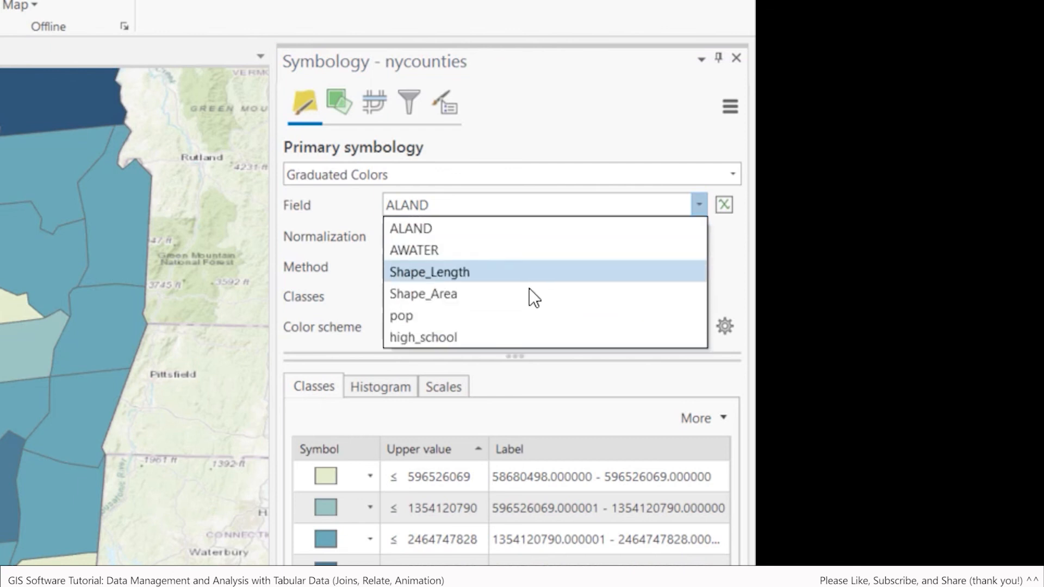
click(488, 336)
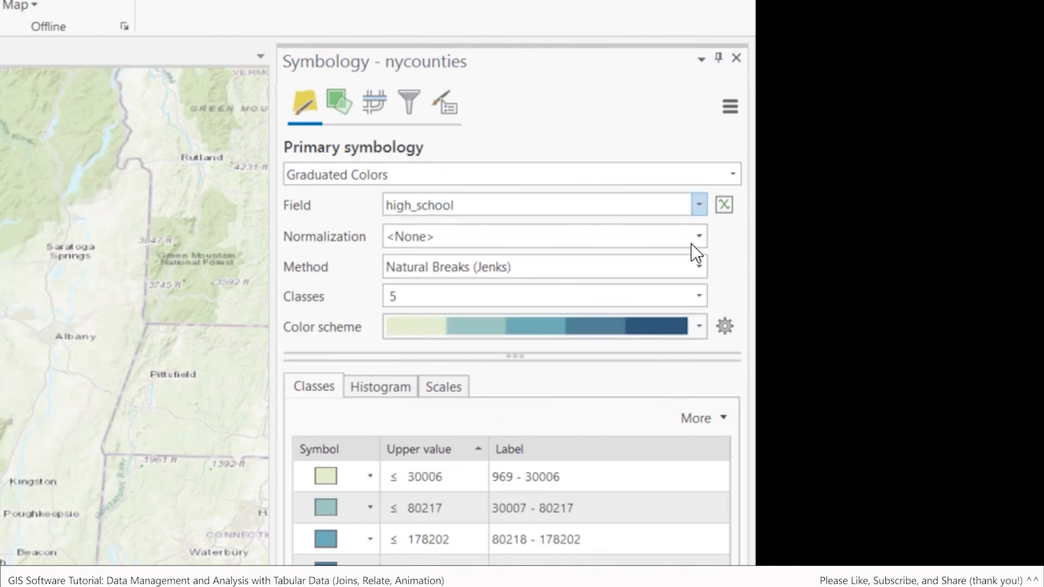
click(699, 236)
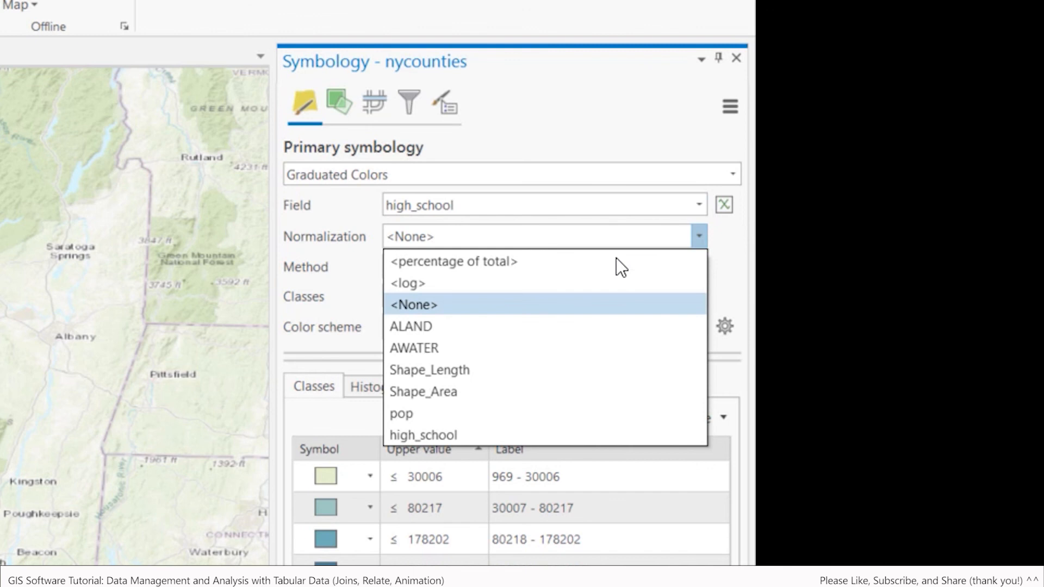
click(461, 416)
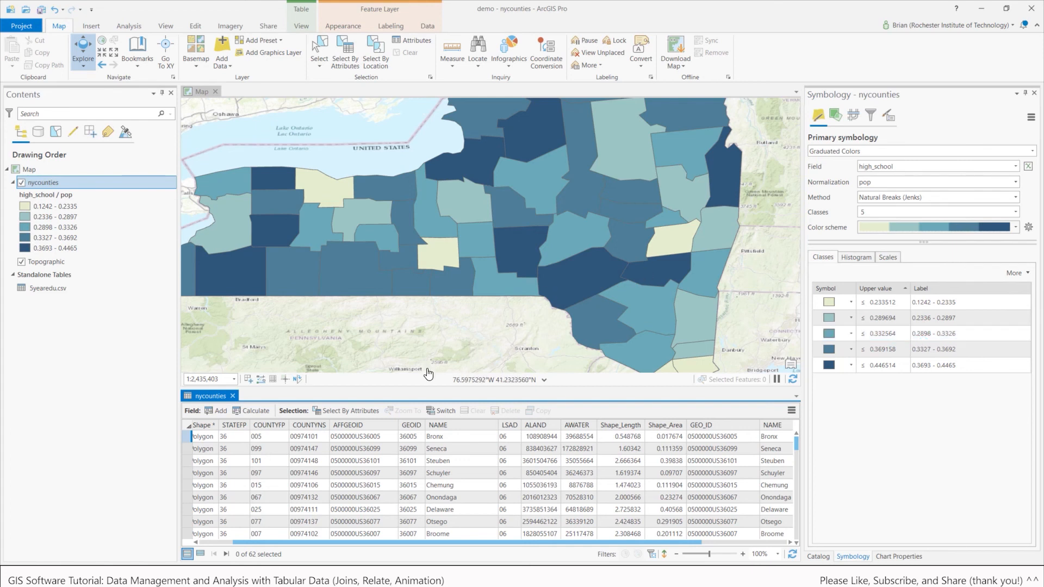
Step: Shrink the attribute table further and examine the county shading around New York City and across upstate and western New York
drag(433, 390, 433, 470)
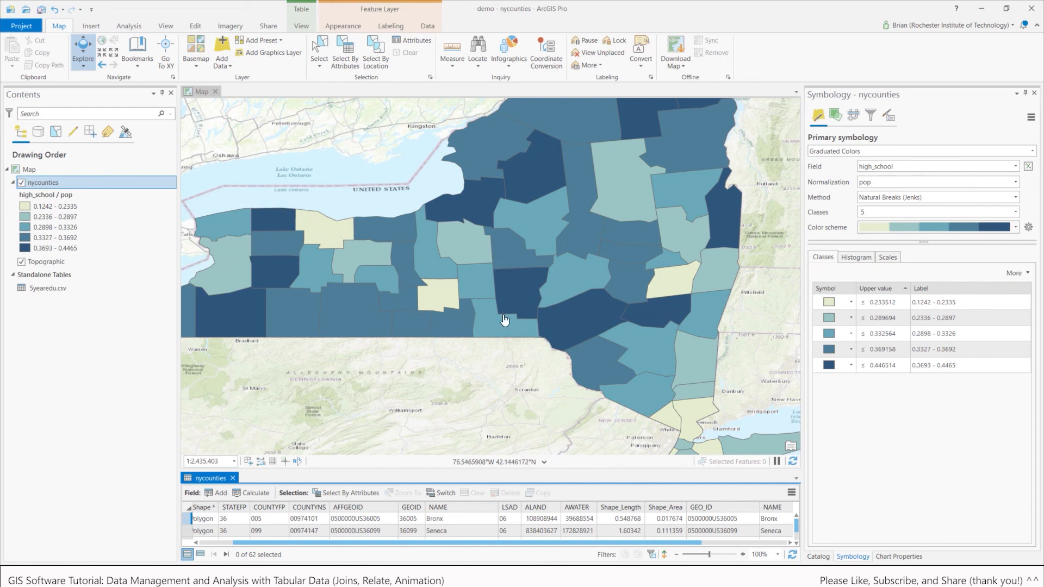
scroll(669, 368, up, 1)
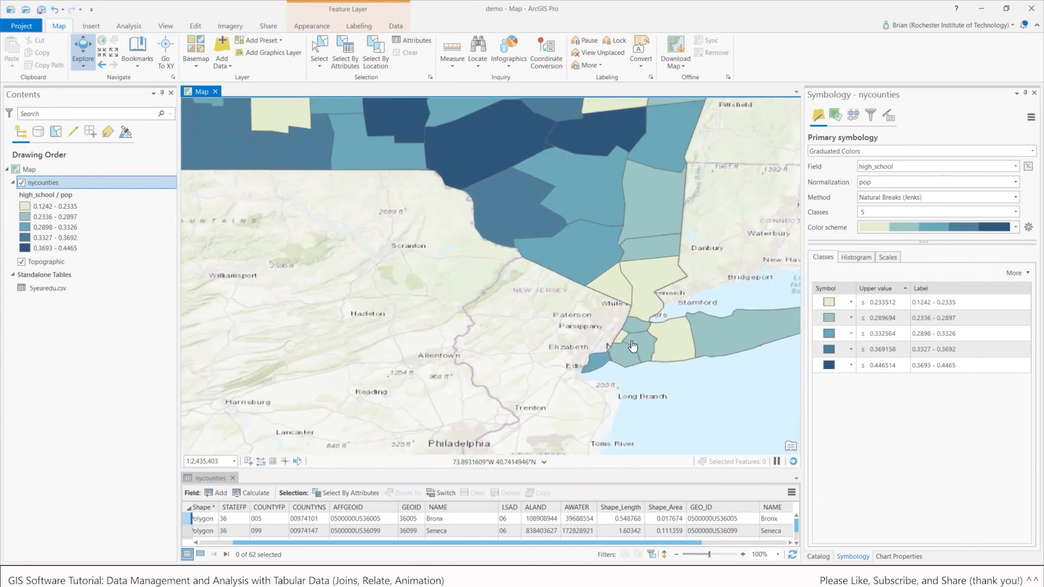
scroll(625, 348, up, 1)
scroll(547, 247, down, 2)
drag(517, 217, 612, 305)
drag(310, 218, 365, 335)
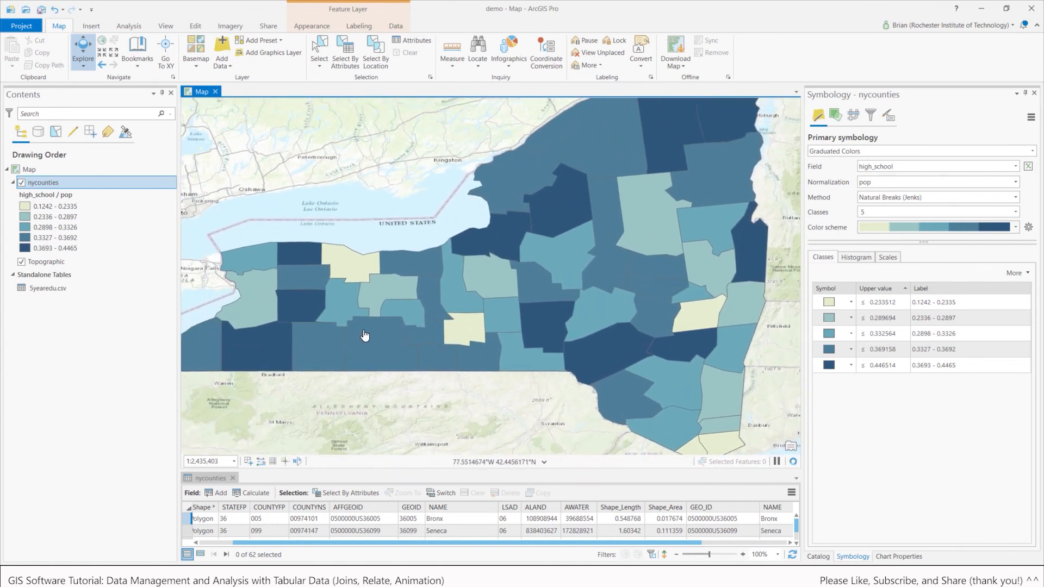